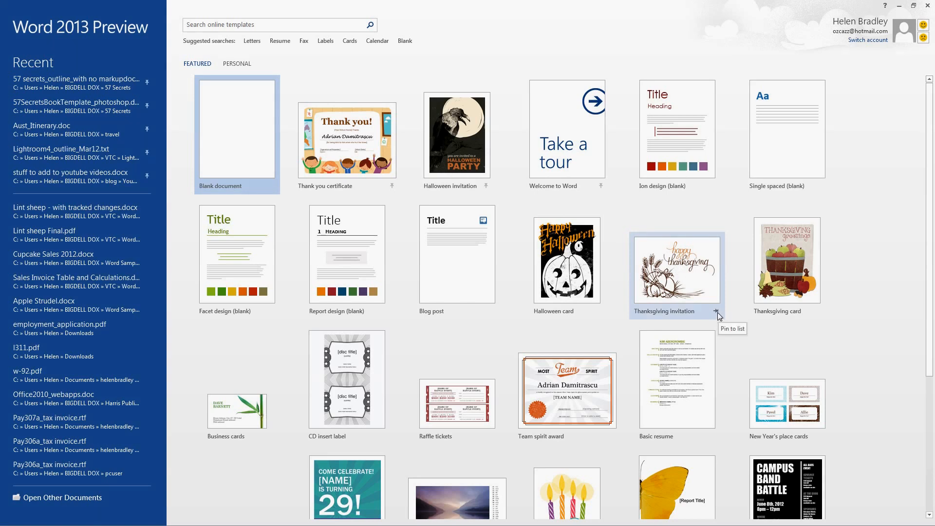
Step: Preview the Thanksgiving invitation template and its second sample image, and close the preview without creating a document
click(681, 284)
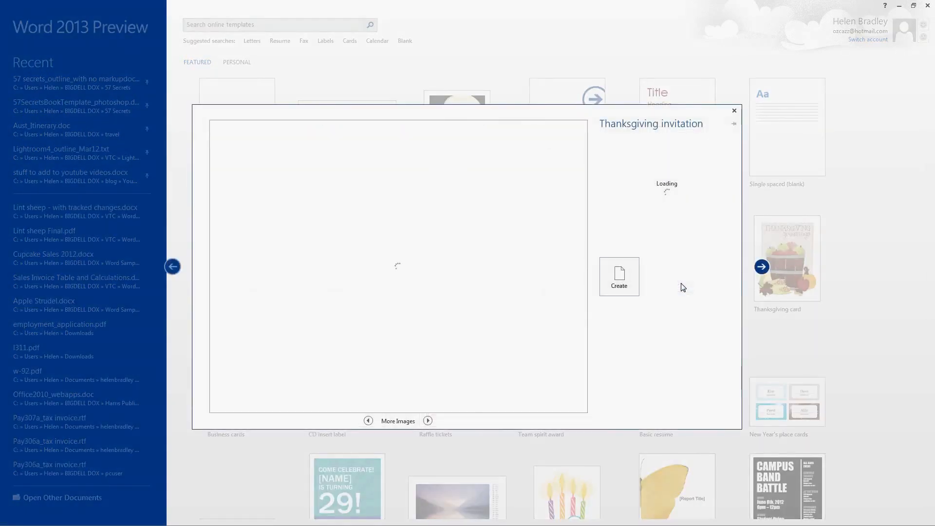
click(428, 421)
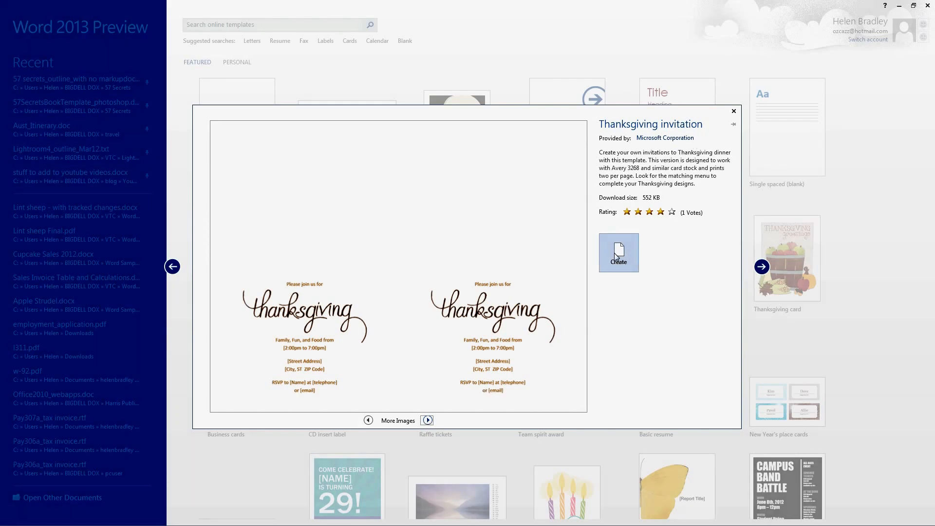
click(734, 113)
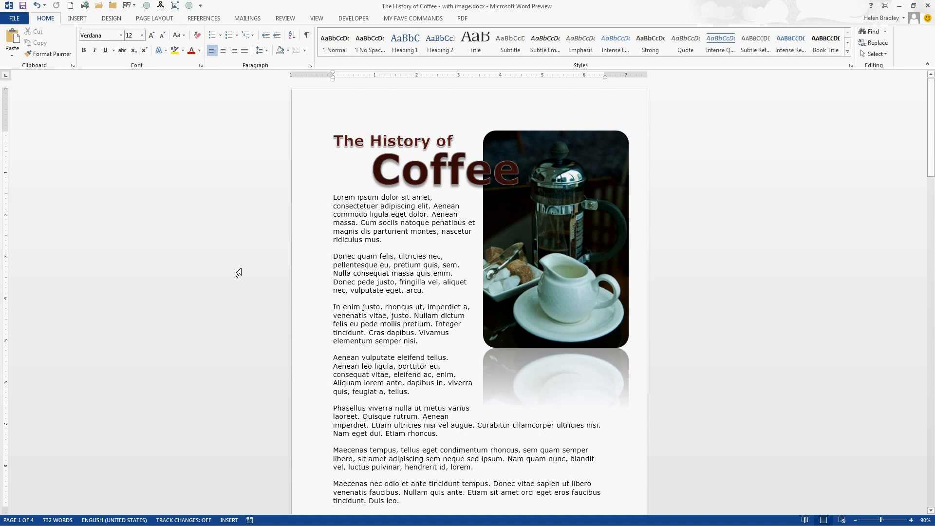
Step: Display the History of Coffee document in Read Mode with Column Layout
click(315, 18)
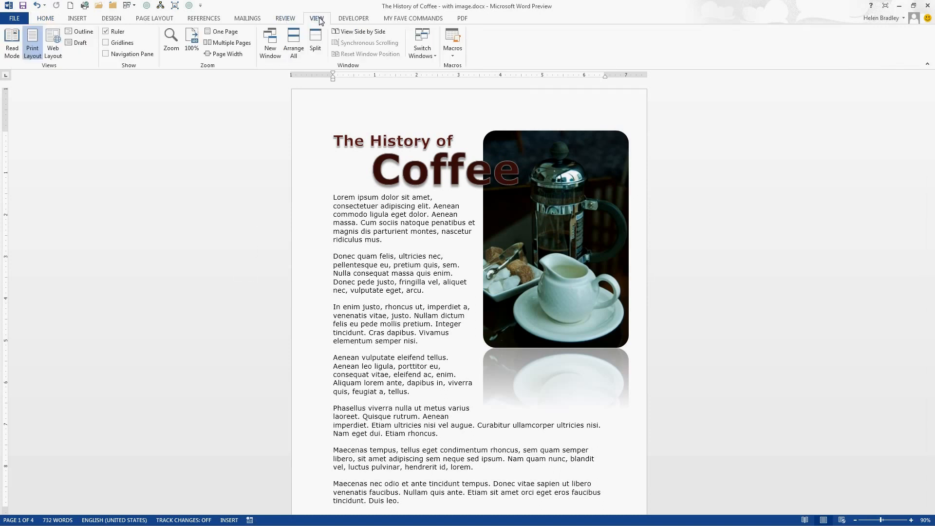
click(11, 44)
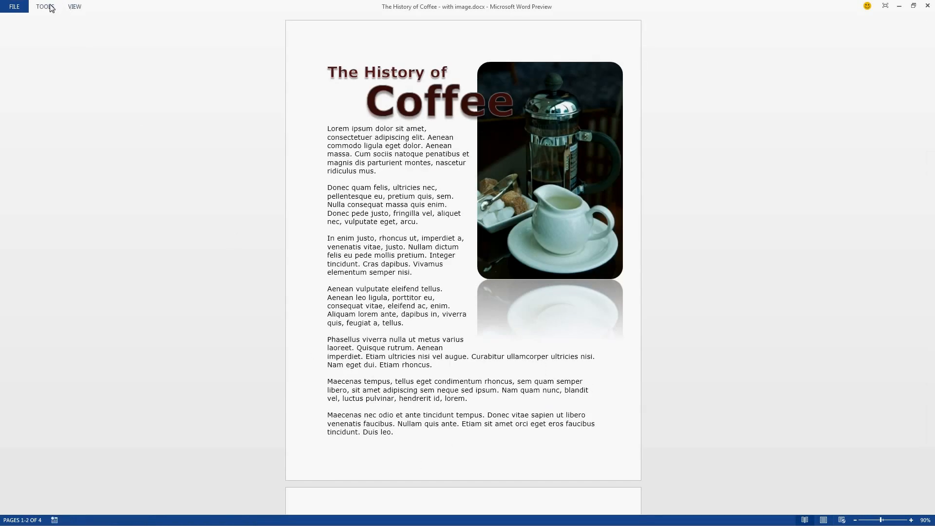
click(74, 7)
mouse_move(127, 132)
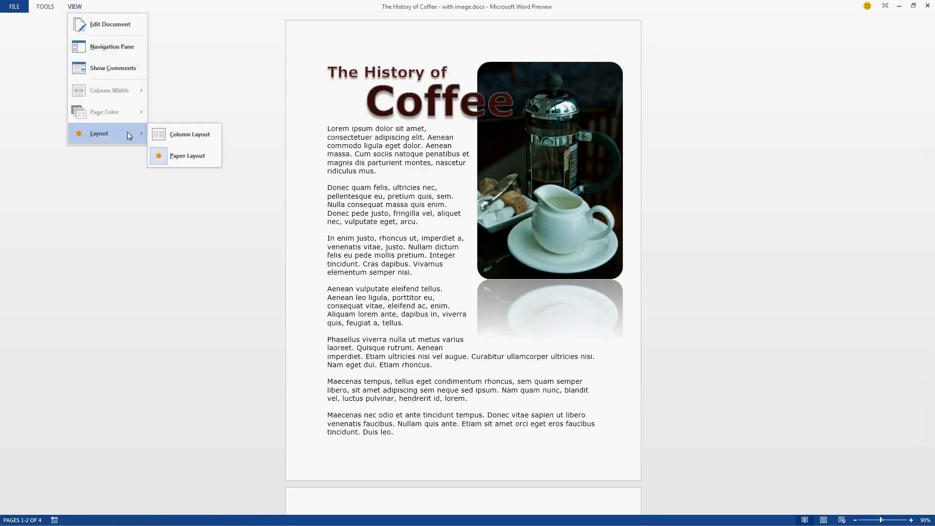
click(171, 132)
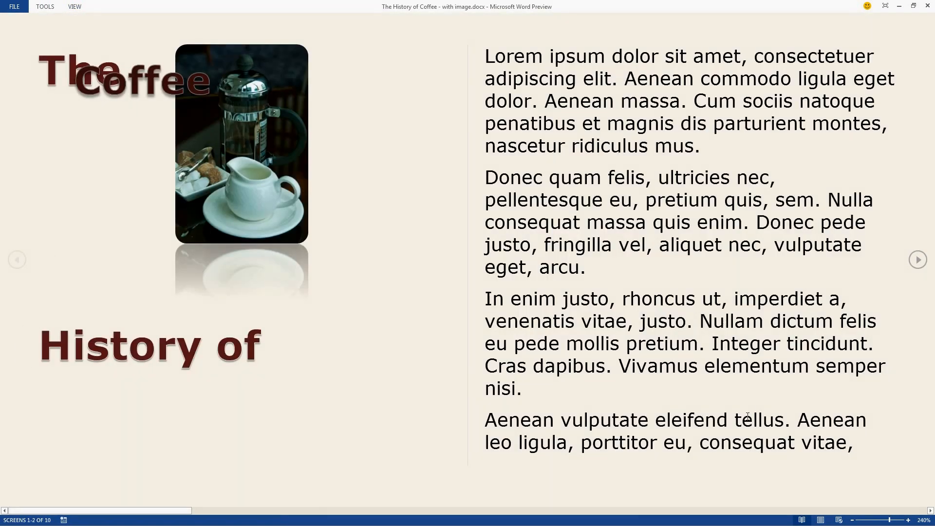
Step: Page forward through the document's reading screens and return to the first screen
click(918, 259)
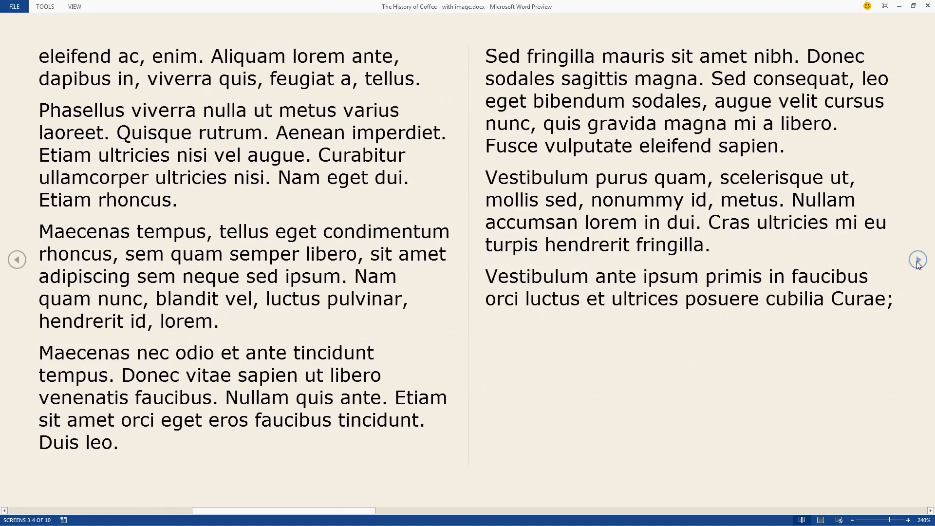
click(918, 259)
click(918, 260)
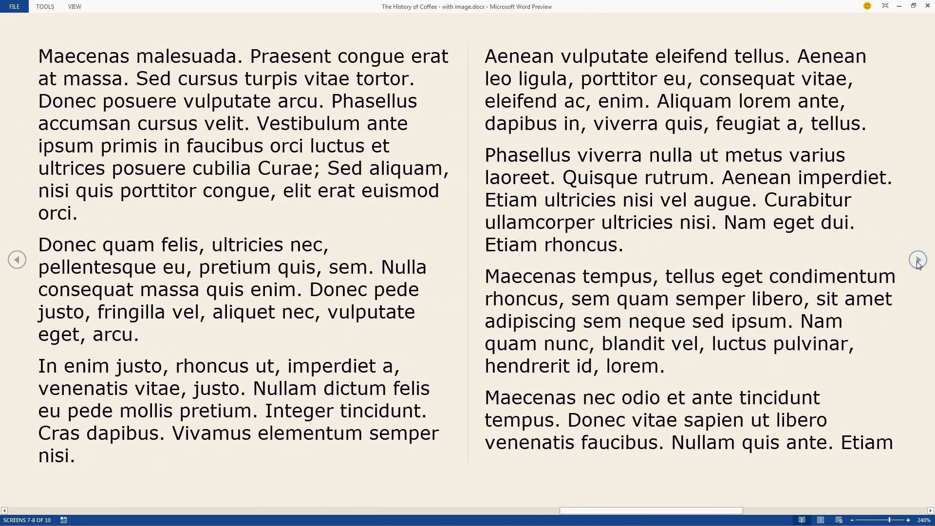
click(18, 260)
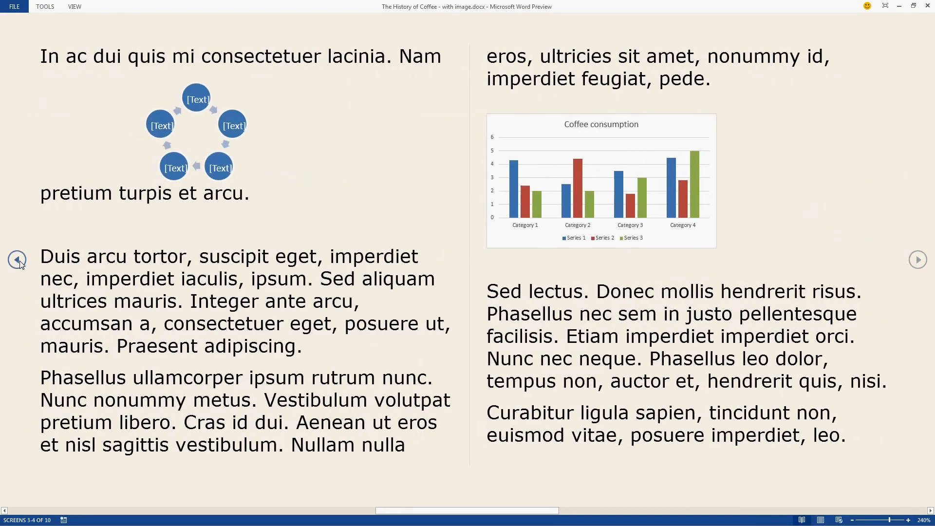
click(18, 260)
click(18, 260)
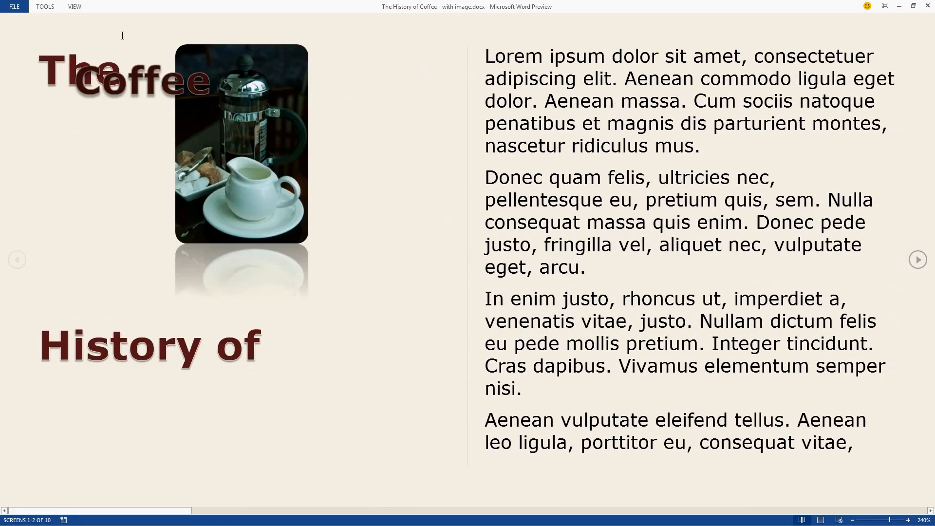
Step: Review the Page Color and Column Width choices for reading, and the context commands available for the word "quam"
click(74, 6)
mouse_move(96, 131)
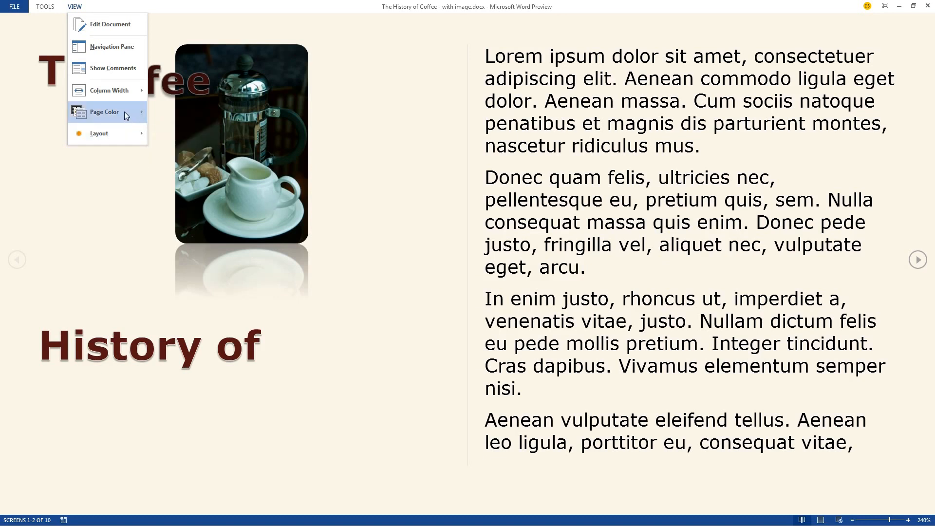
mouse_move(124, 112)
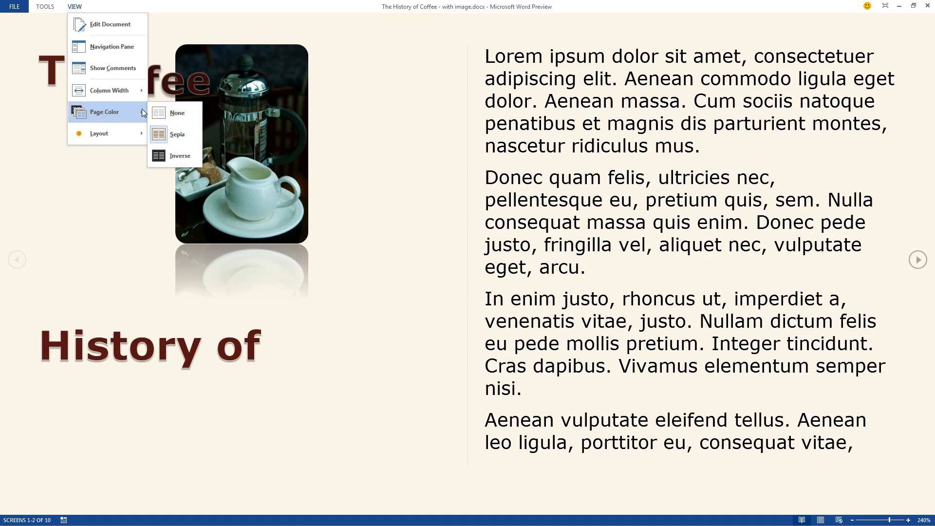
mouse_move(133, 90)
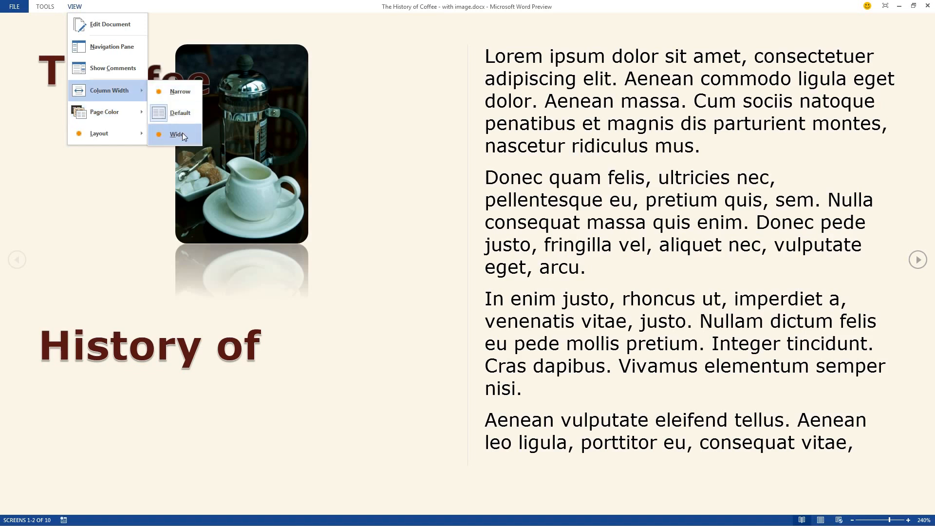
click(427, 140)
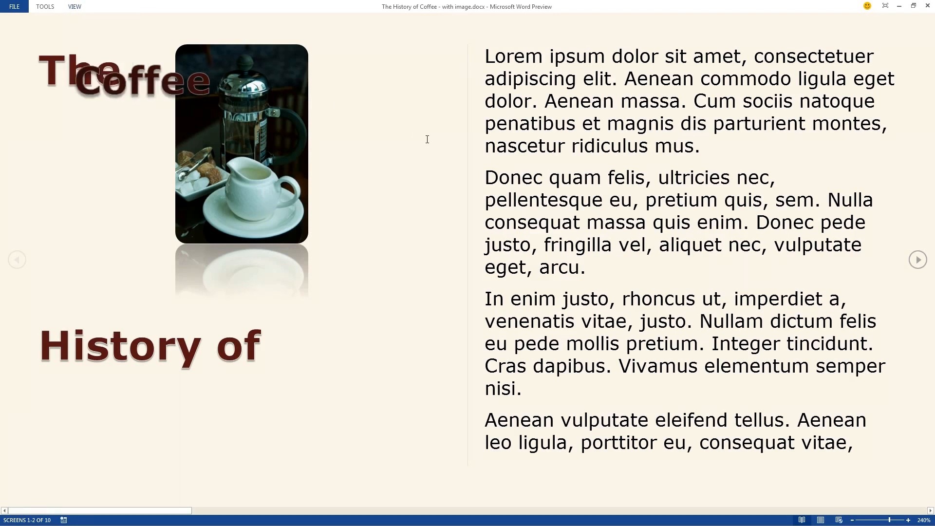
right_click(571, 177)
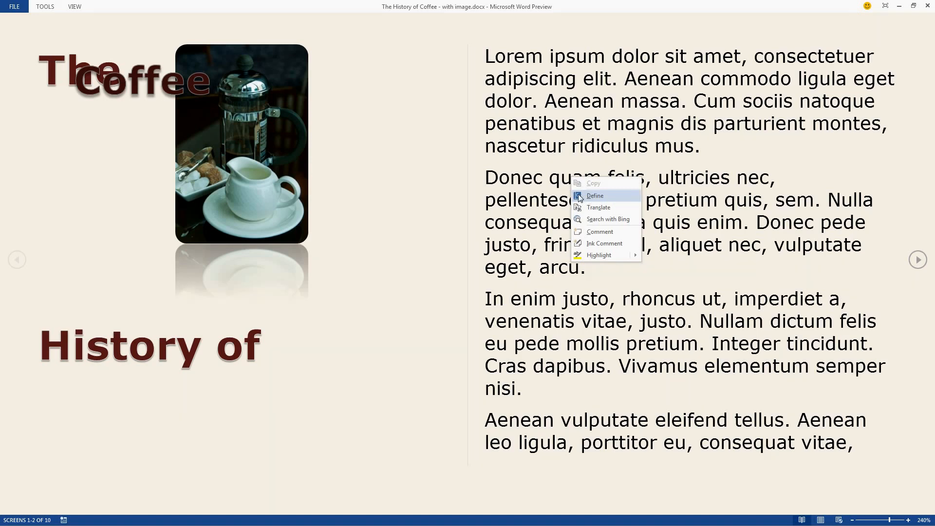
click(446, 226)
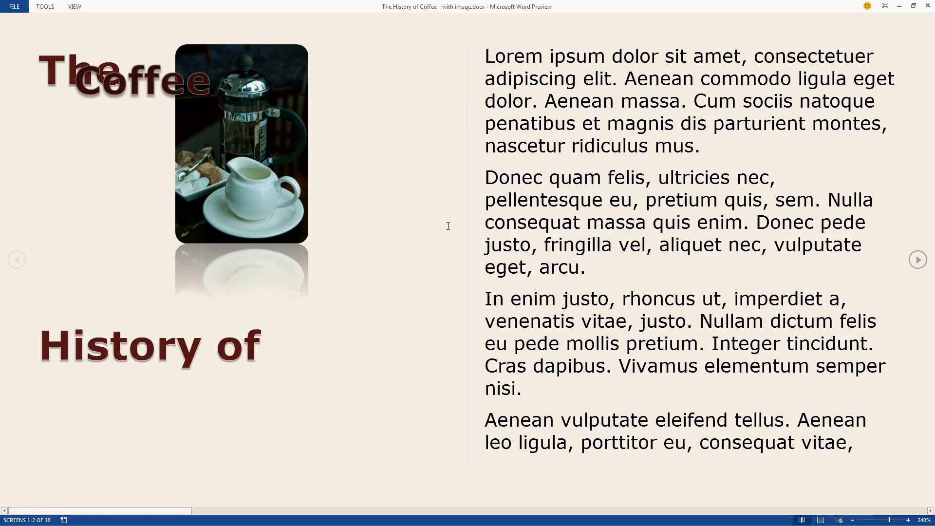
Step: View enlarged versions of the Coffee consumption chart and the circular text diagram, closing each enlargement
click(919, 261)
click(918, 260)
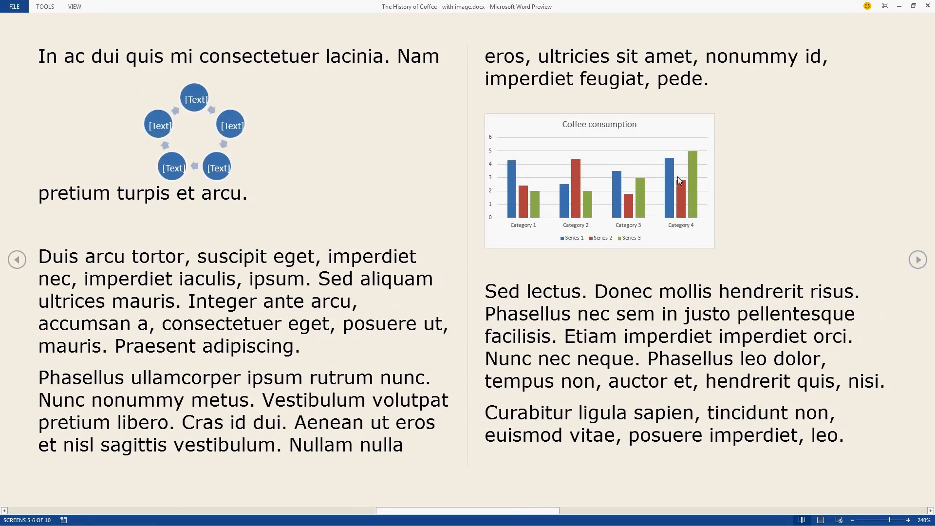
double_click(589, 173)
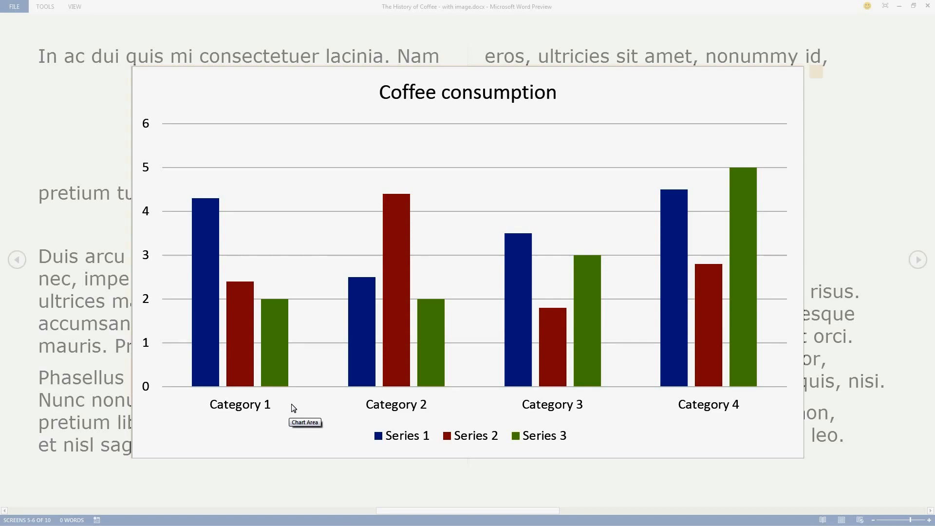
click(839, 228)
double_click(222, 170)
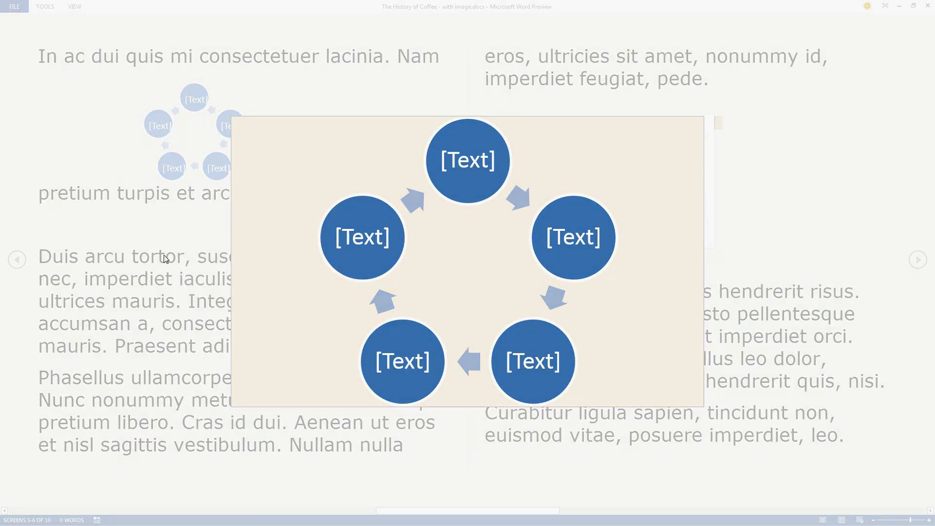
click(158, 237)
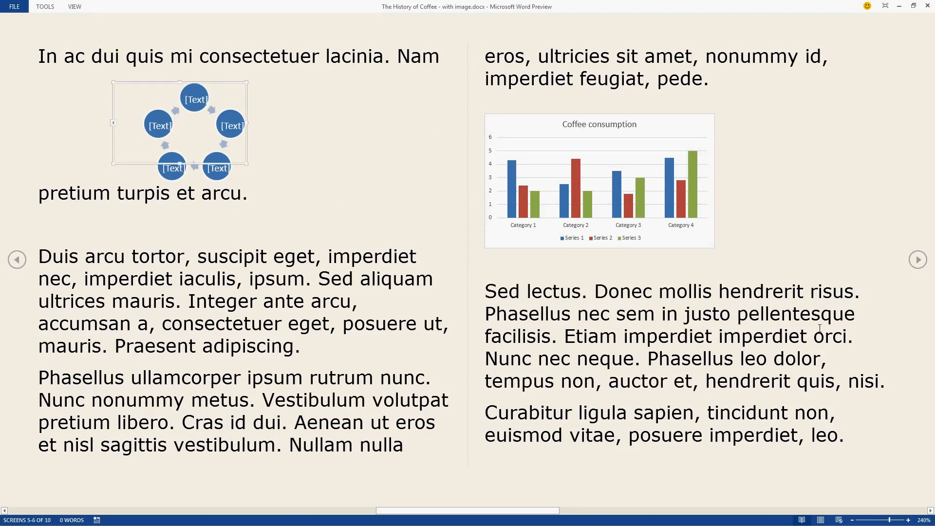
Step: Page back to the document's first reading screen and exit Read Mode
click(918, 261)
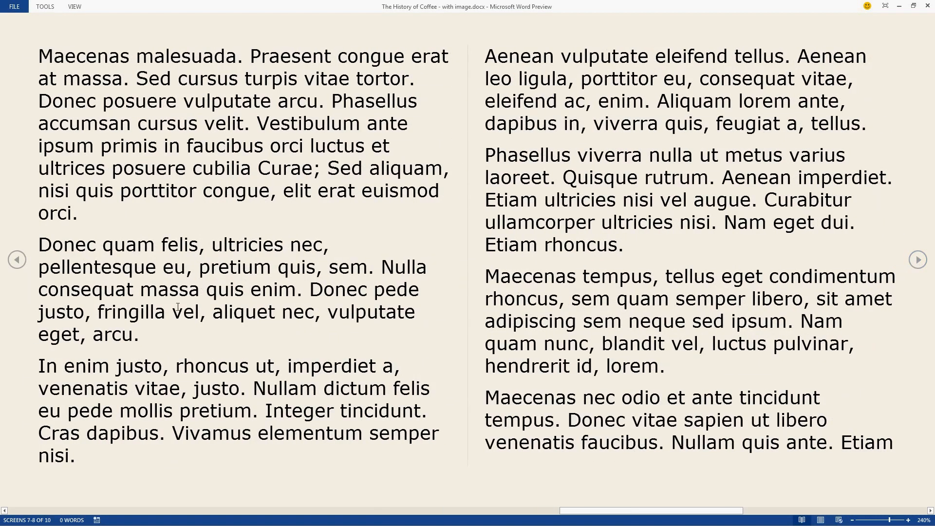
click(17, 262)
click(16, 264)
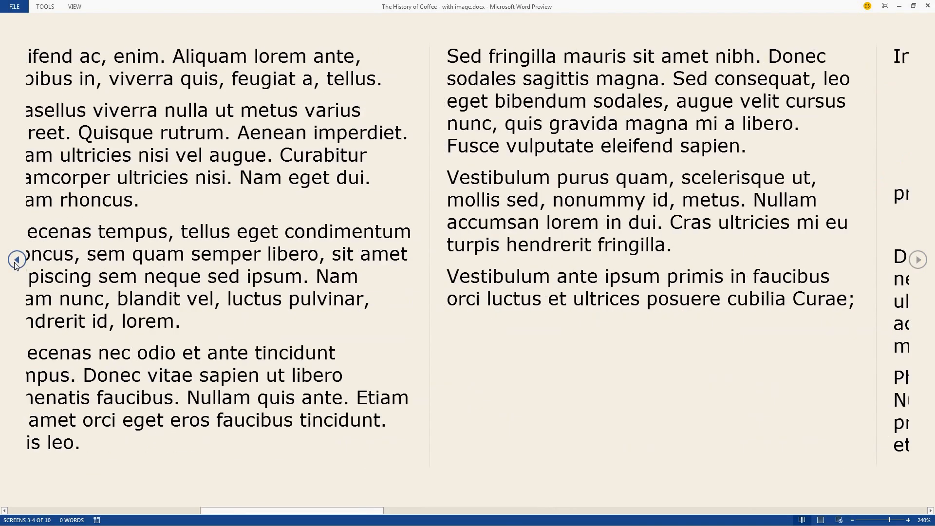
click(16, 265)
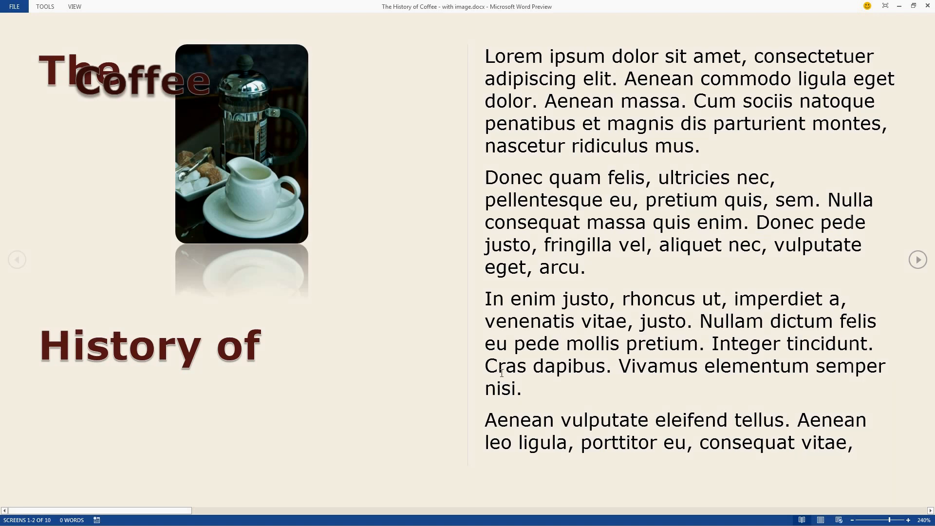
key(Escape)
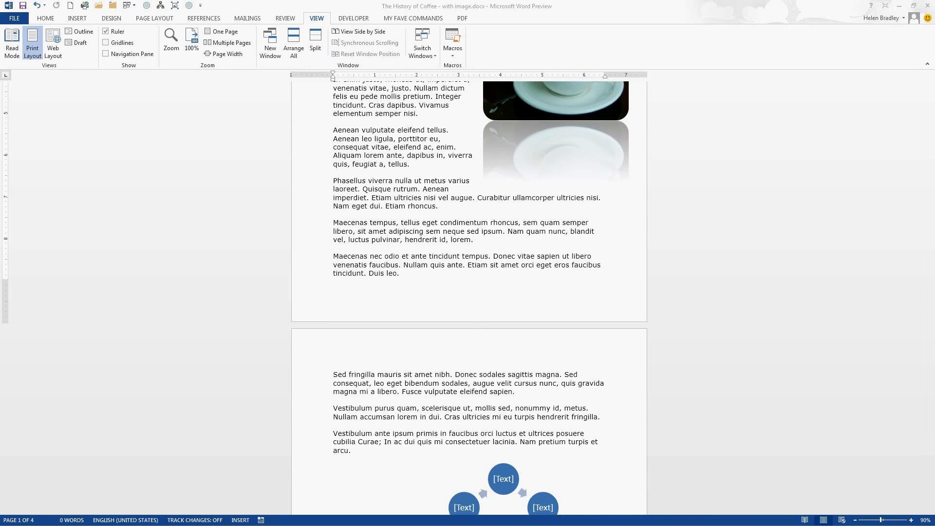
Step: Switch to the "Lint sheep - with tracked changes" document and display its revisions as Simple Markup
click(134, 6)
click(138, 16)
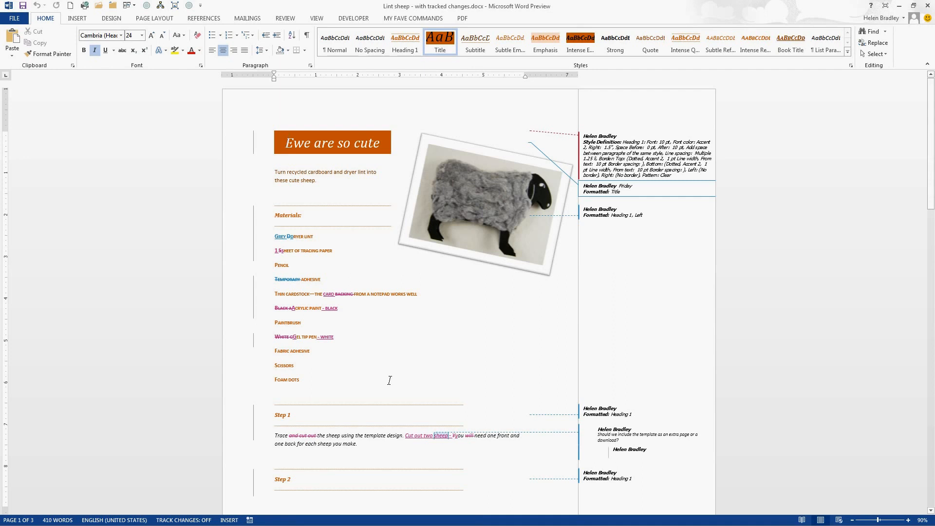
click(285, 18)
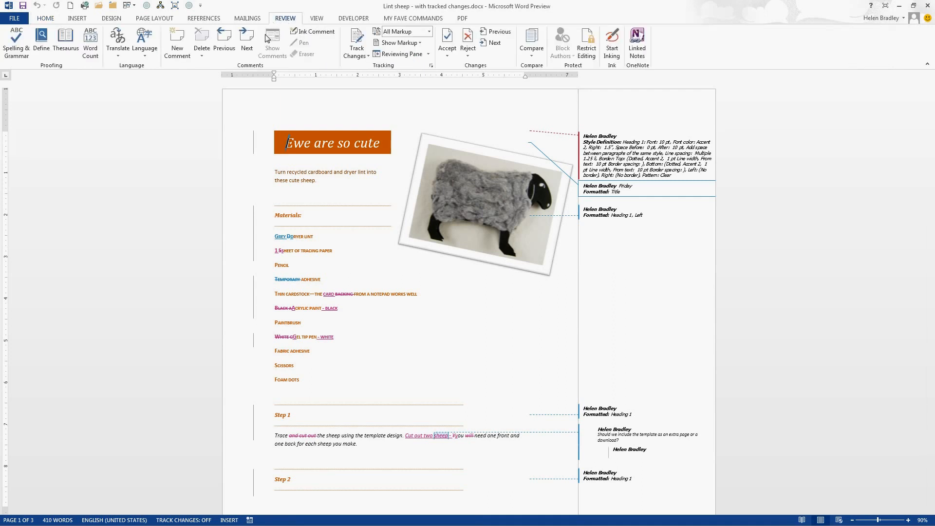
click(429, 32)
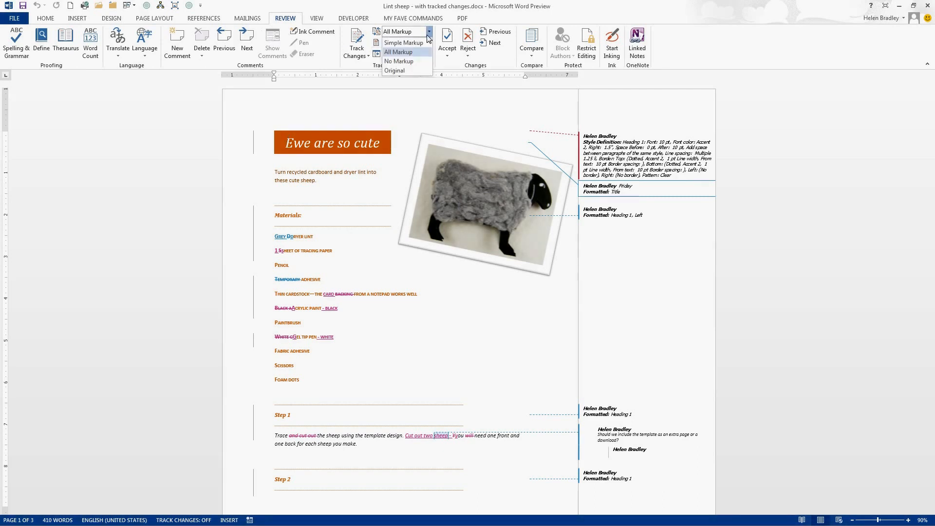
click(419, 45)
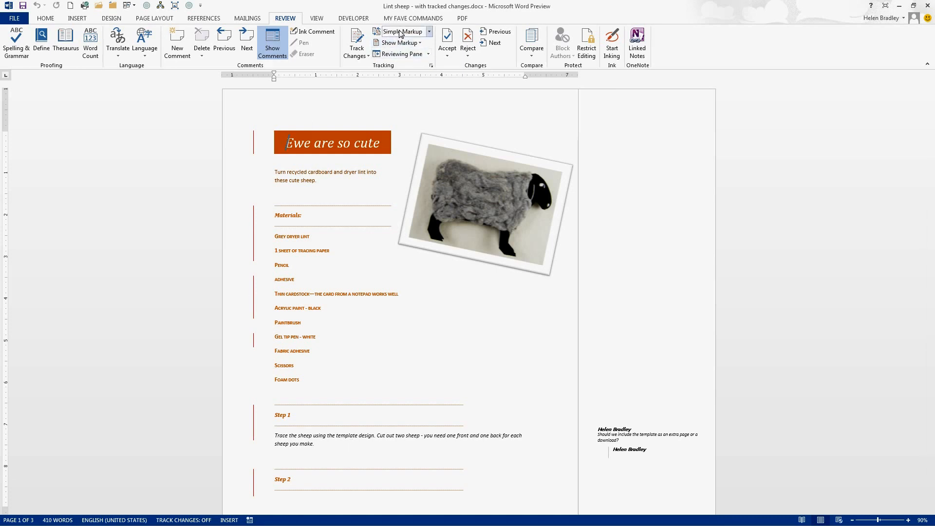
Step: Display All Markup, and toggle the tracked changes off and on from the change bar beside the materials list
click(428, 31)
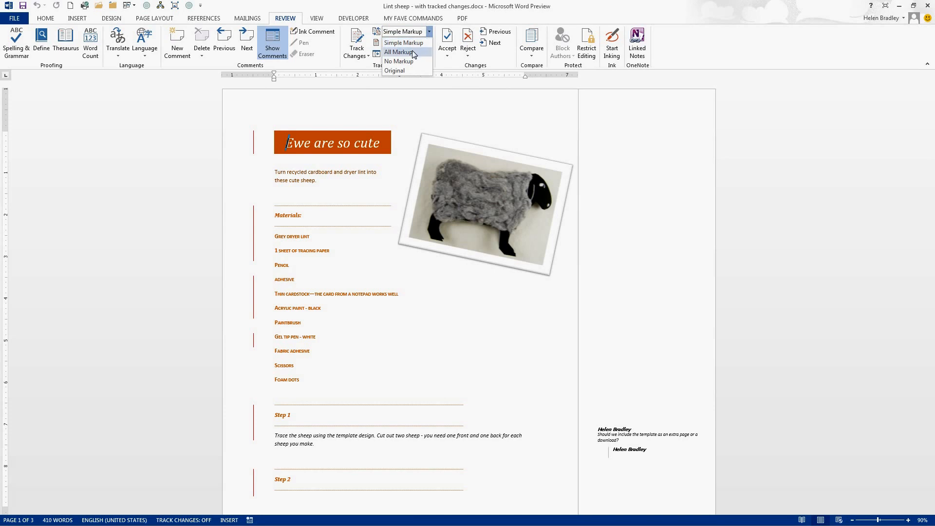
click(413, 52)
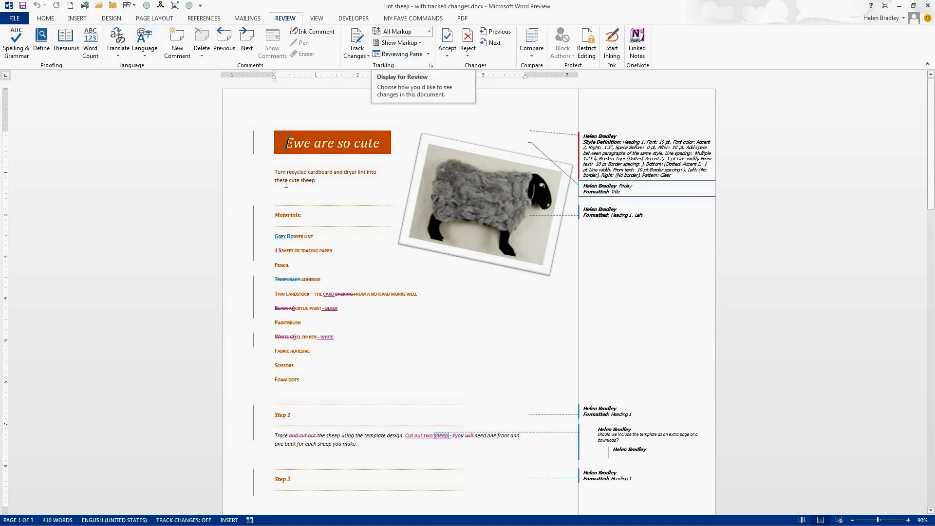
click(253, 234)
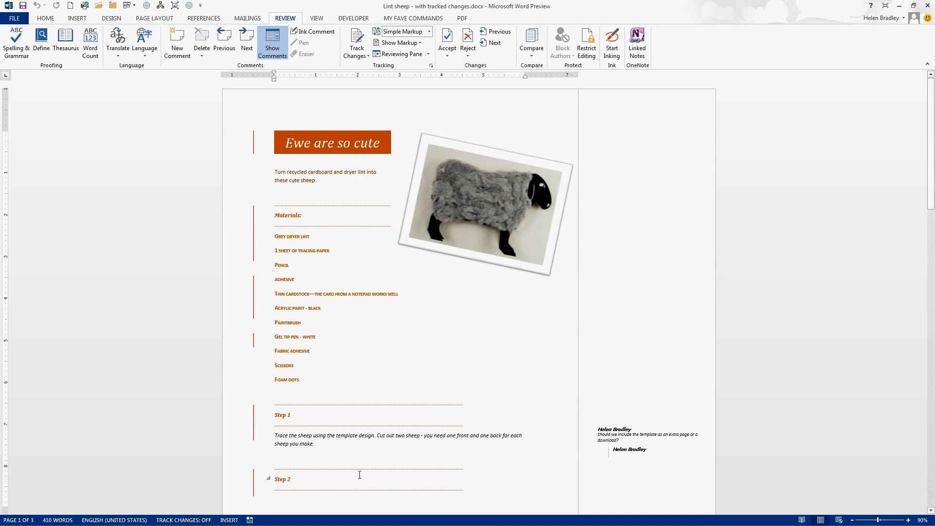
click(254, 243)
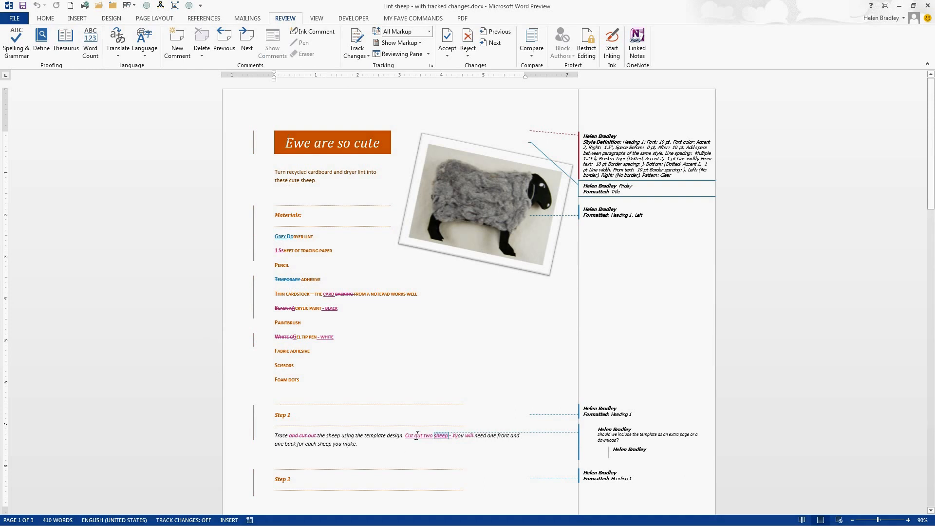
Step: Reply to the Step 1 comment about including the template with the placeholder text "kasdjfkj"
click(623, 434)
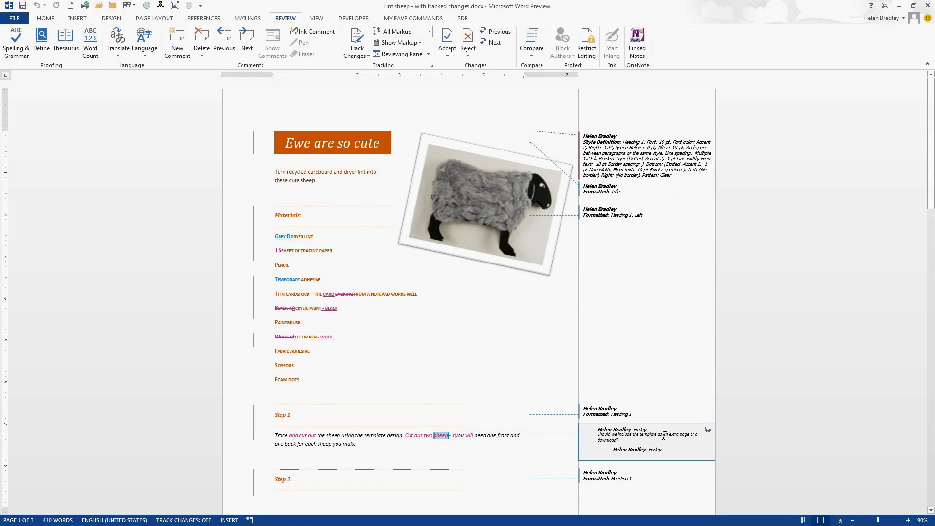
click(709, 430)
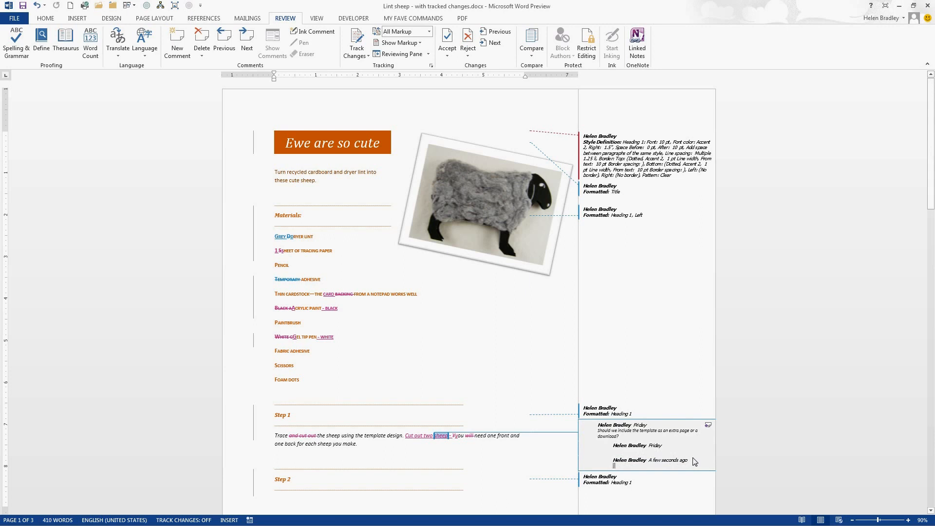
text(kasdjfkj)
Step: Delete the new reply, and delete the whole Step 1 comment about including the template
click(202, 40)
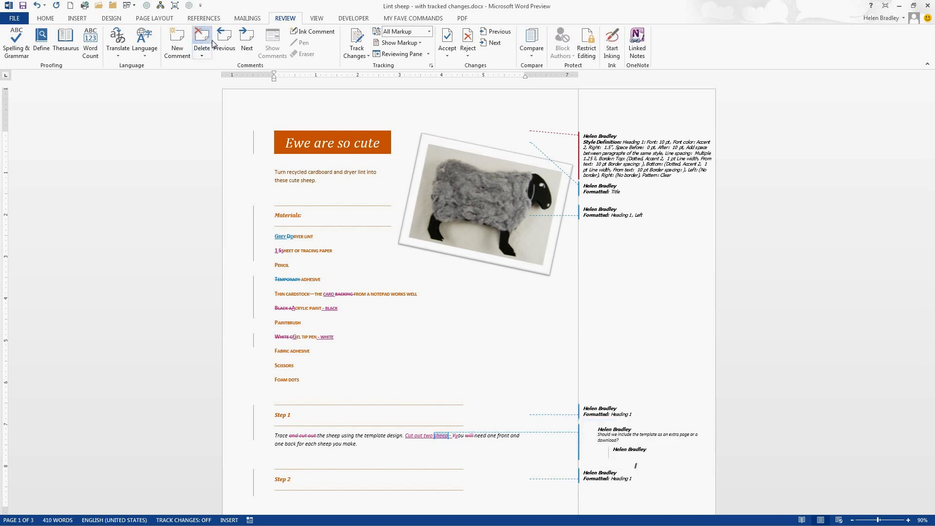
triple_click(652, 434)
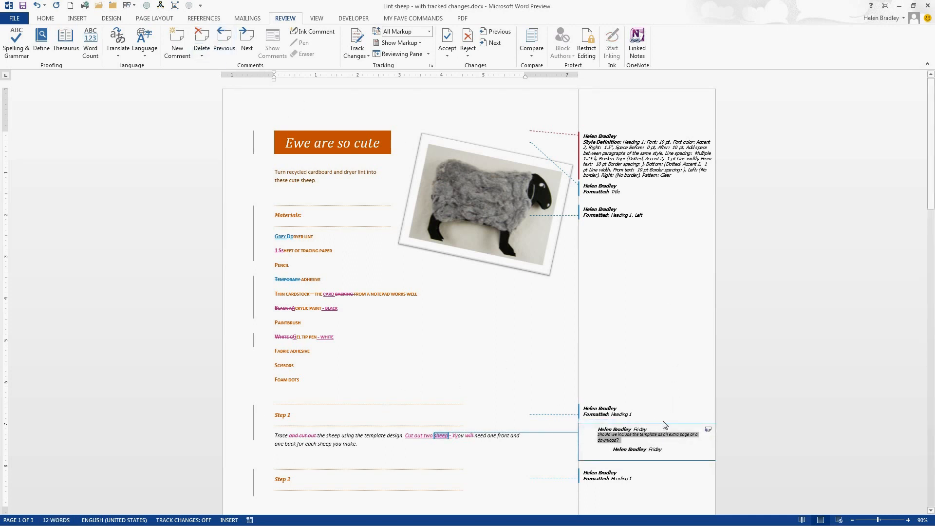
click(205, 43)
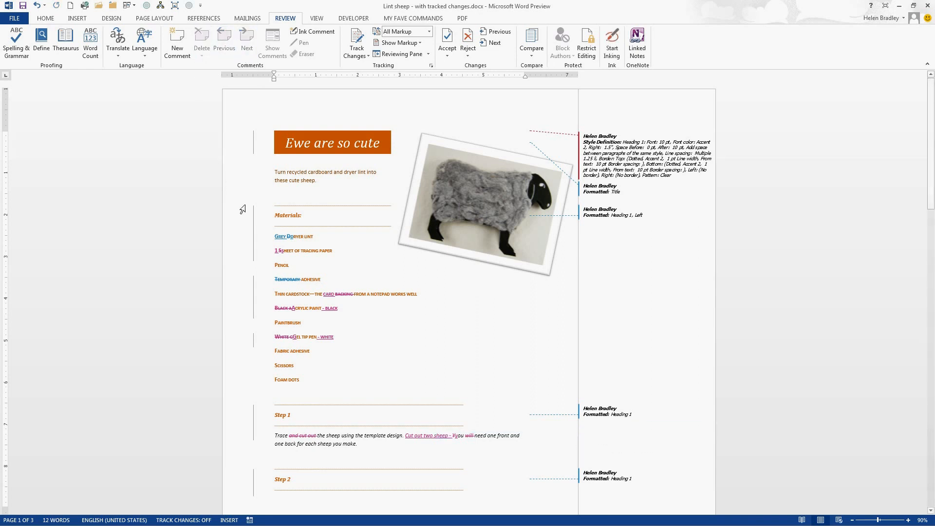
Step: Collapse the revisions to Simple Markup using the change bar beside the title, and accept all tracked changes
click(253, 142)
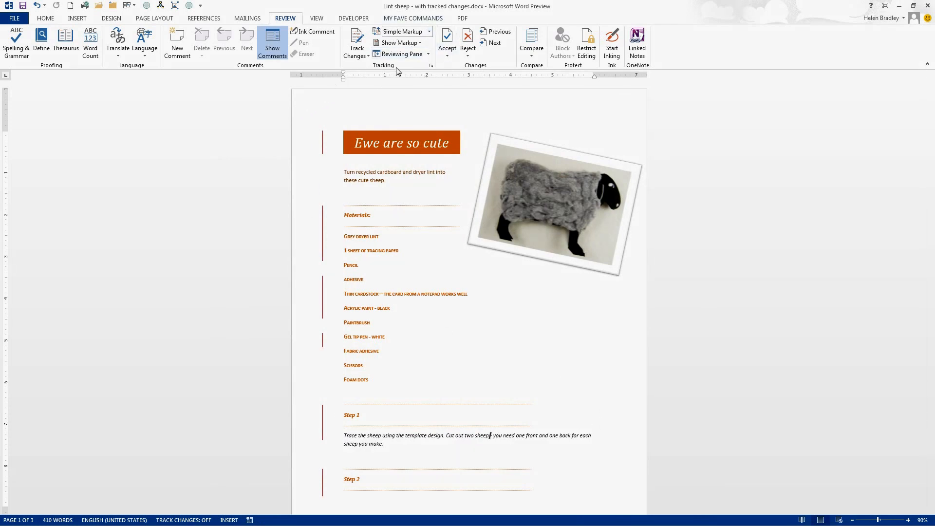
click(448, 57)
click(485, 116)
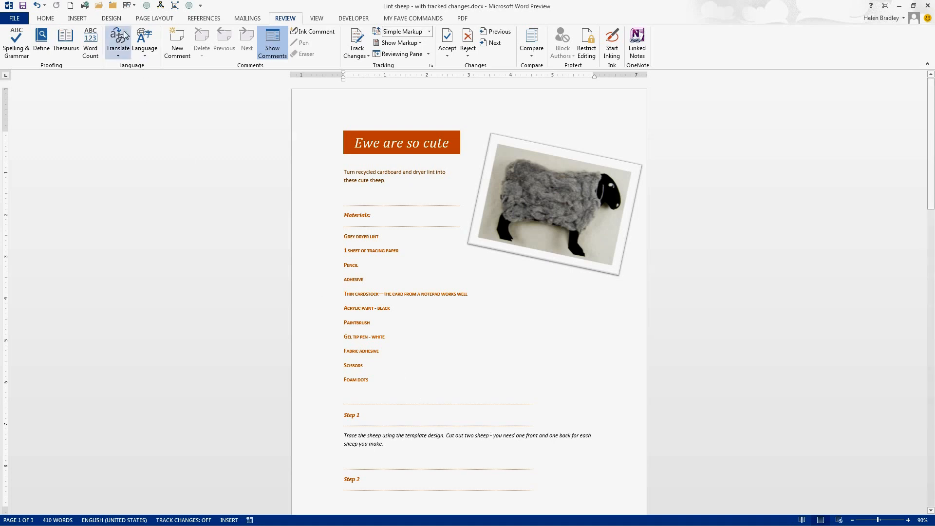
Step: Try several document style sets, starting with Default (Black and White), and apply the one with solid shaded heading bars
click(110, 19)
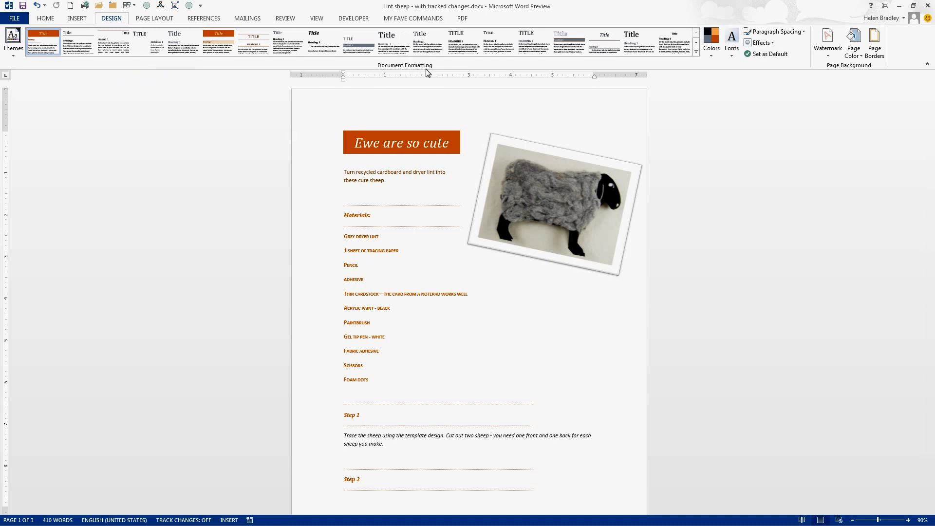
click(75, 47)
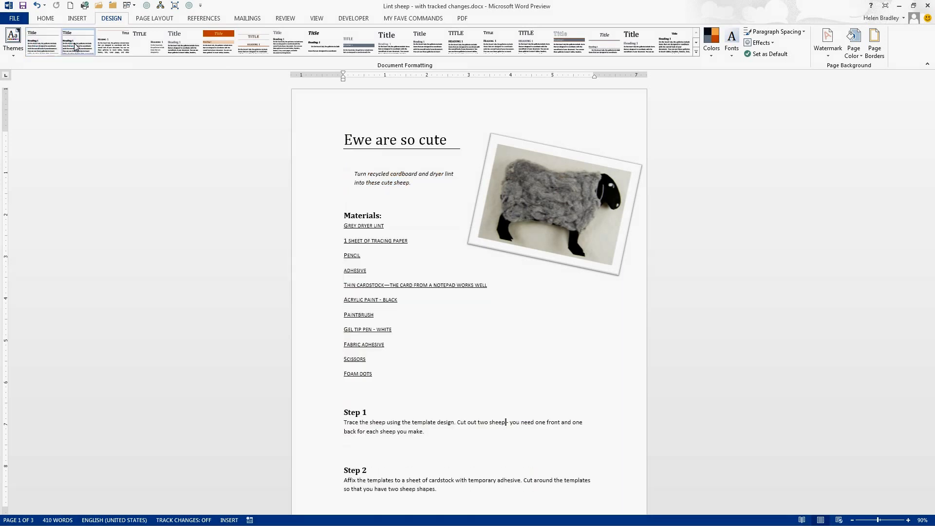
click(111, 49)
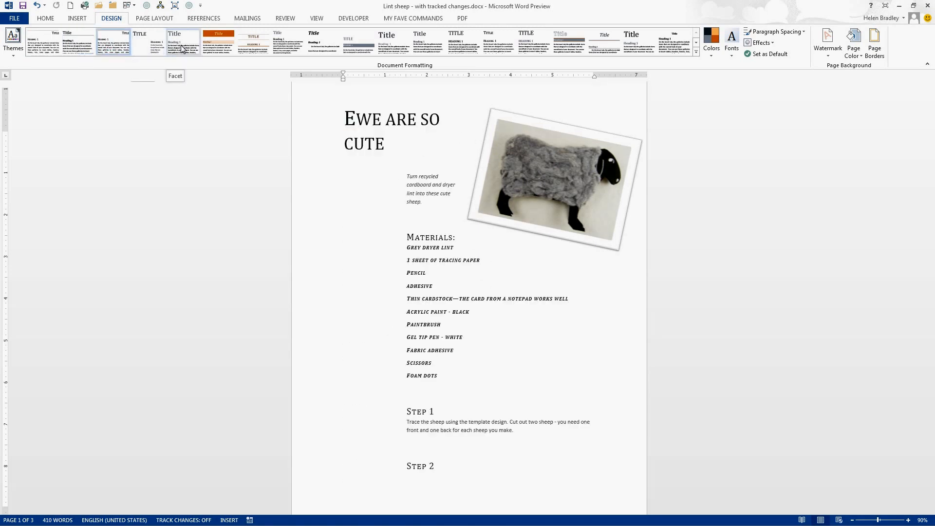
click(220, 49)
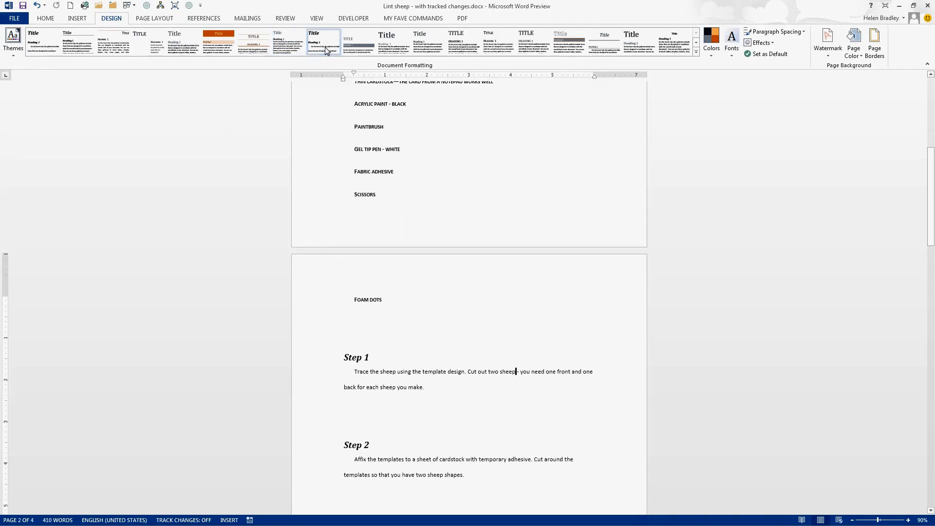
click(358, 42)
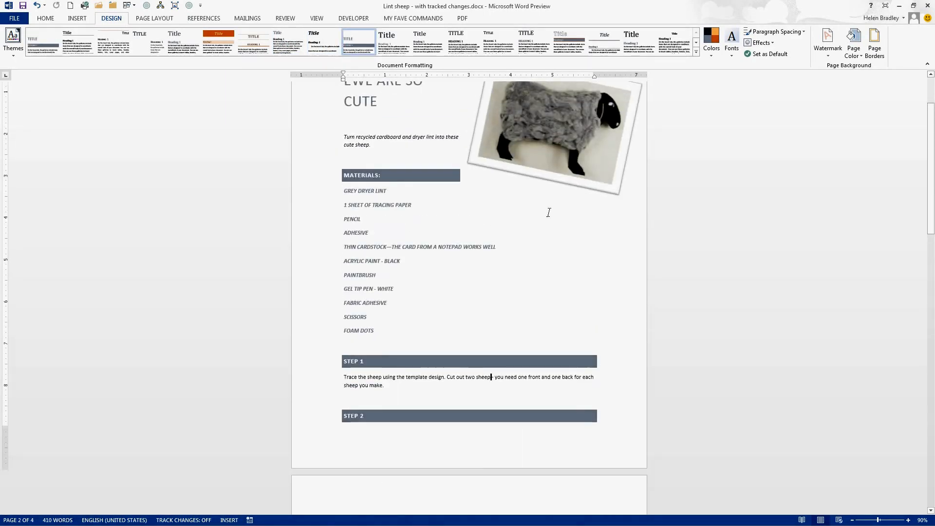
scroll(811, 177, up, 3)
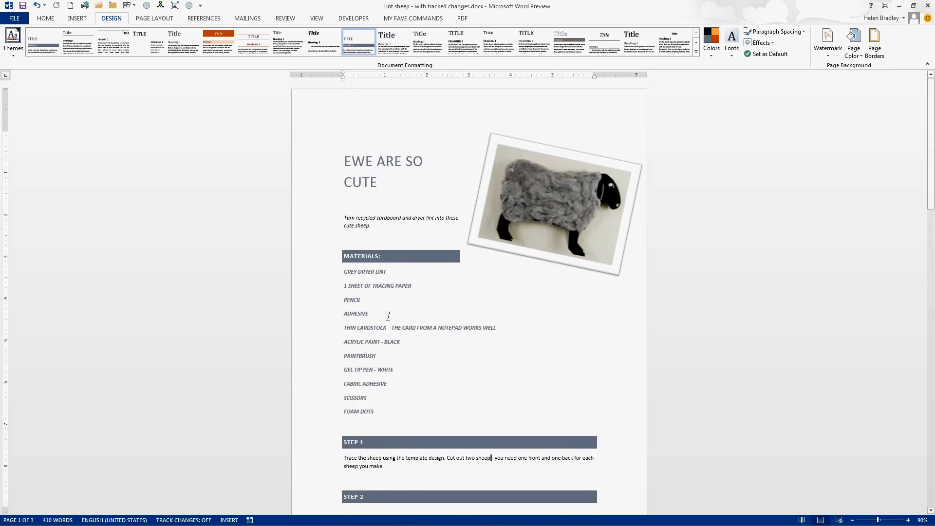
Step: Apply a blue theme color set and the Corbel theme fonts to the document
click(710, 40)
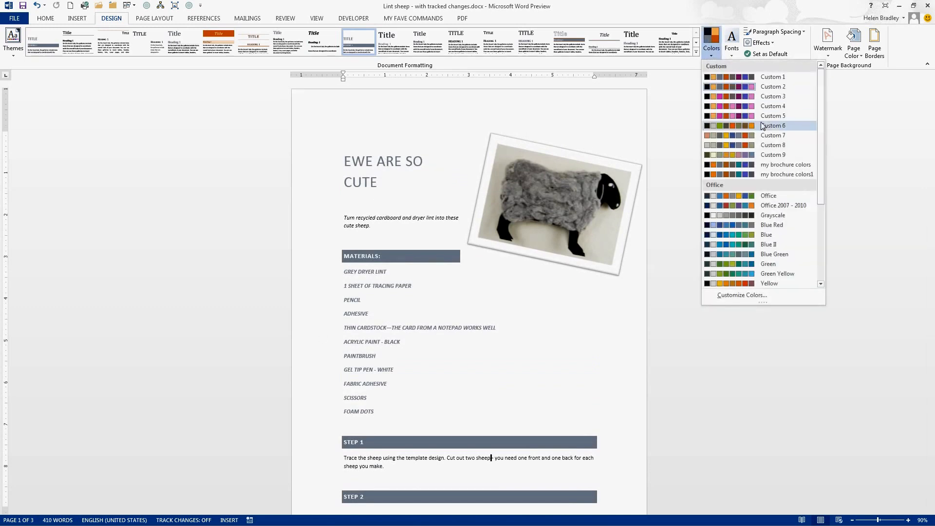
click(743, 236)
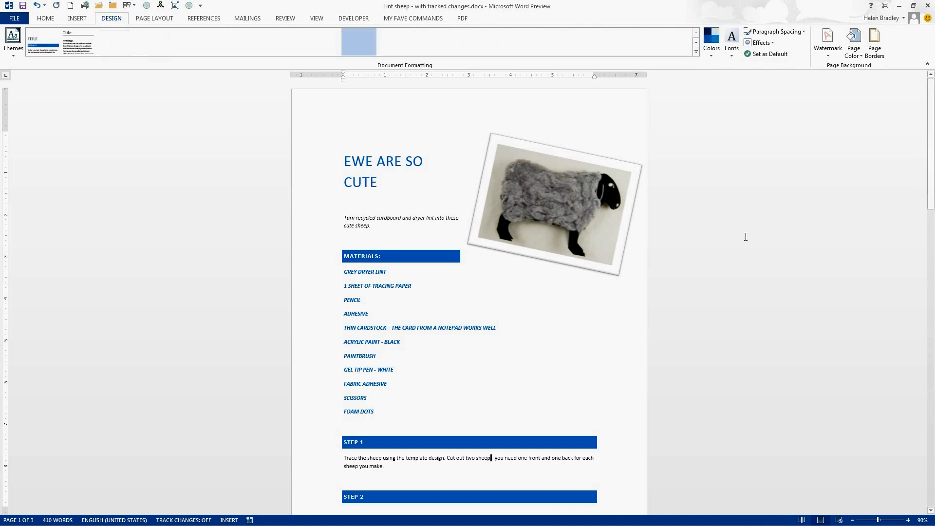
click(732, 44)
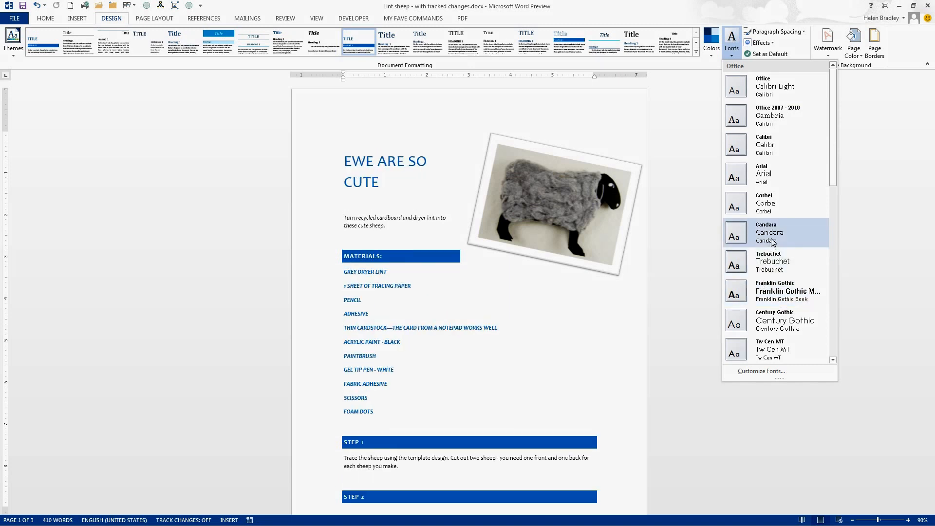
click(772, 205)
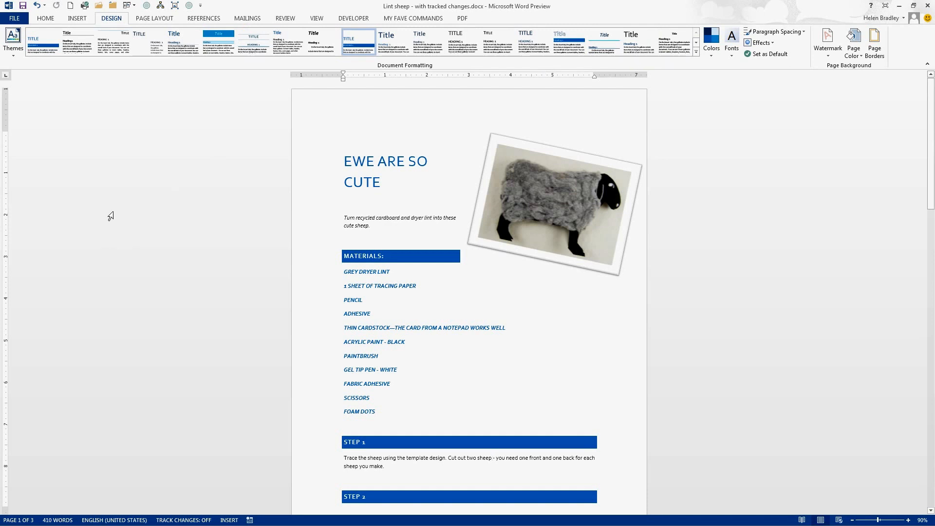
click(45, 18)
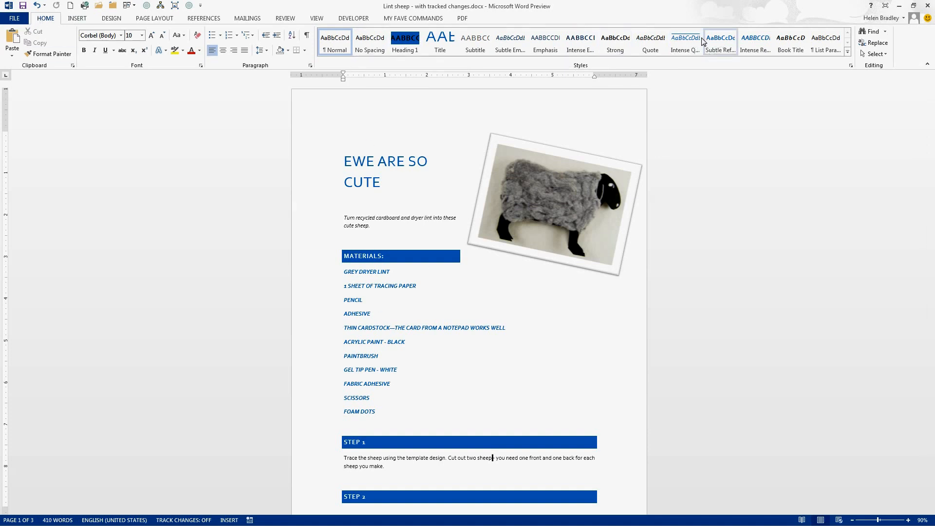
click(116, 19)
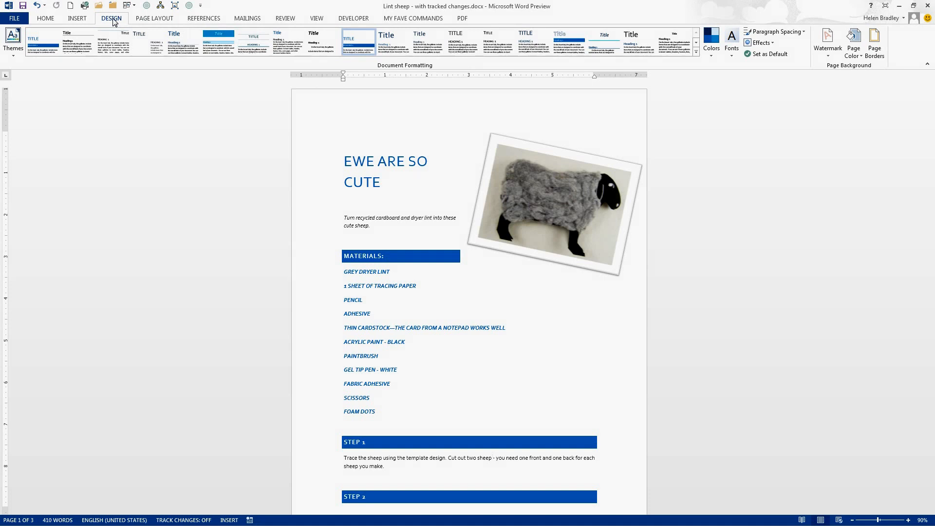
Step: Rotate the tilted sheep picture until it sits level on the page
click(524, 202)
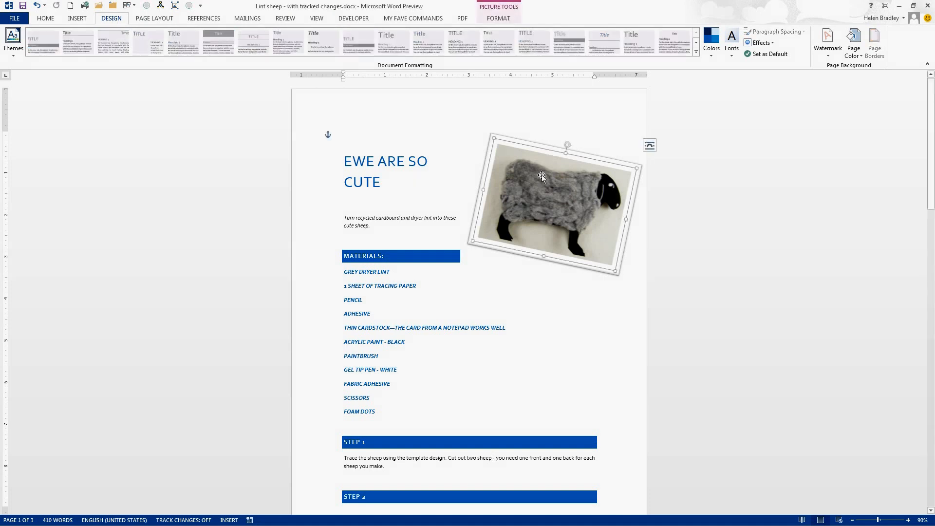
drag(567, 143, 553, 141)
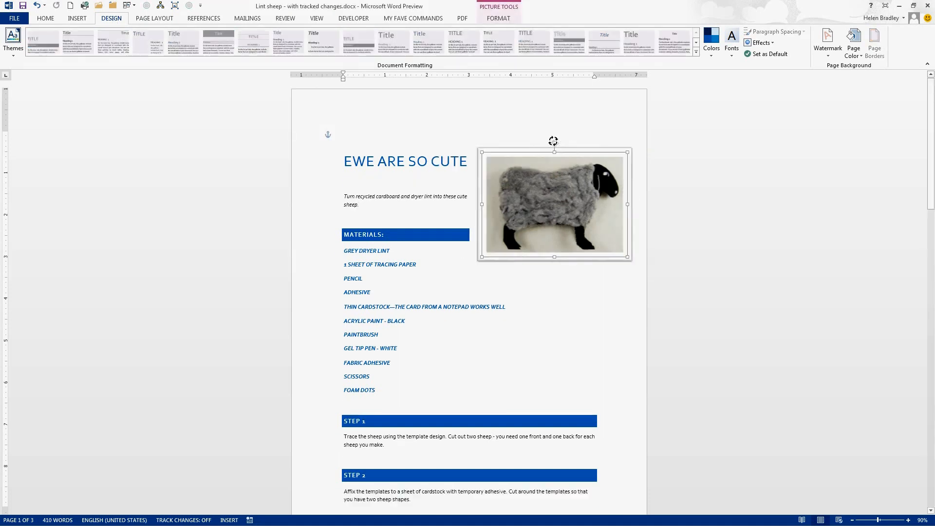
click(579, 298)
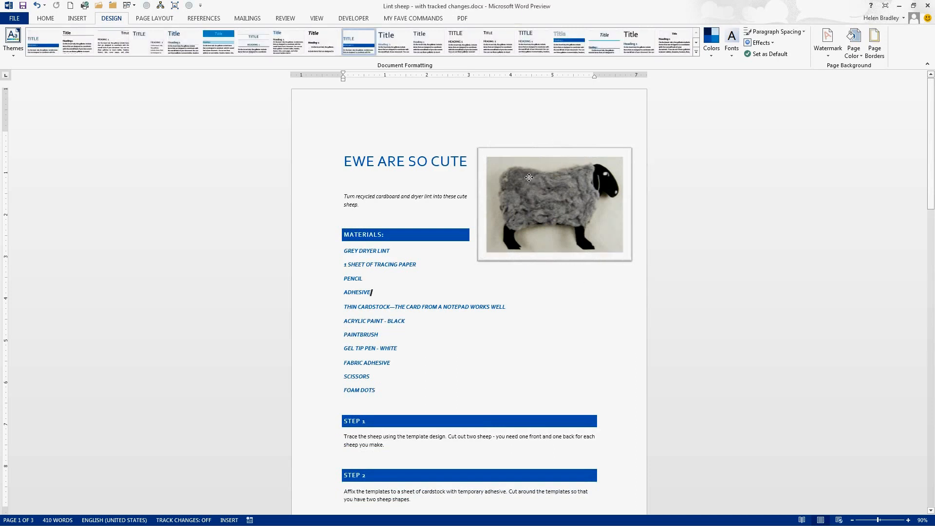
Step: Examine the sheep picture's text wrapping options and its detailed position settings, and leave them without making changes
click(529, 177)
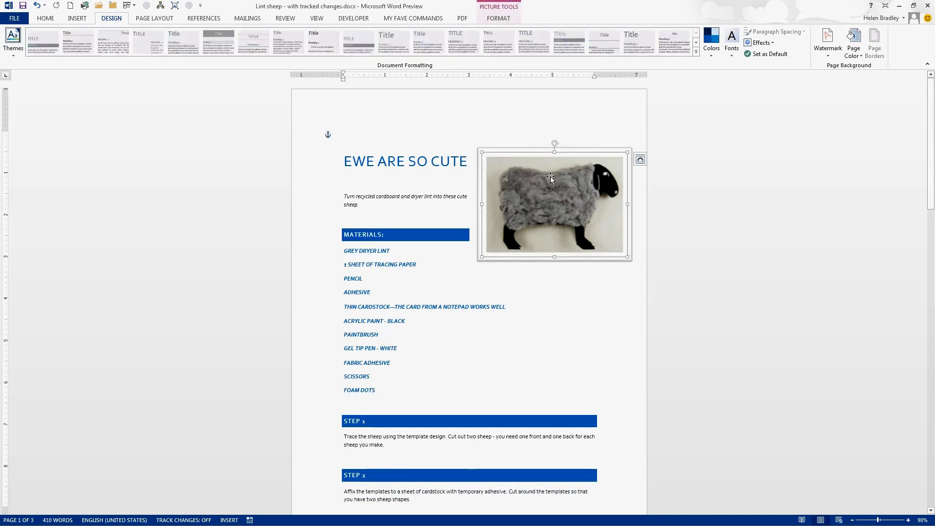
click(639, 159)
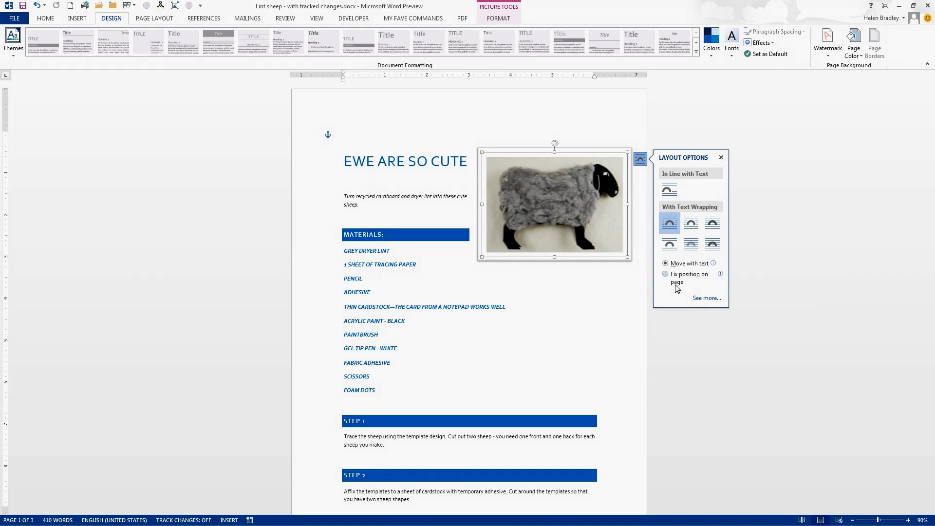
click(706, 298)
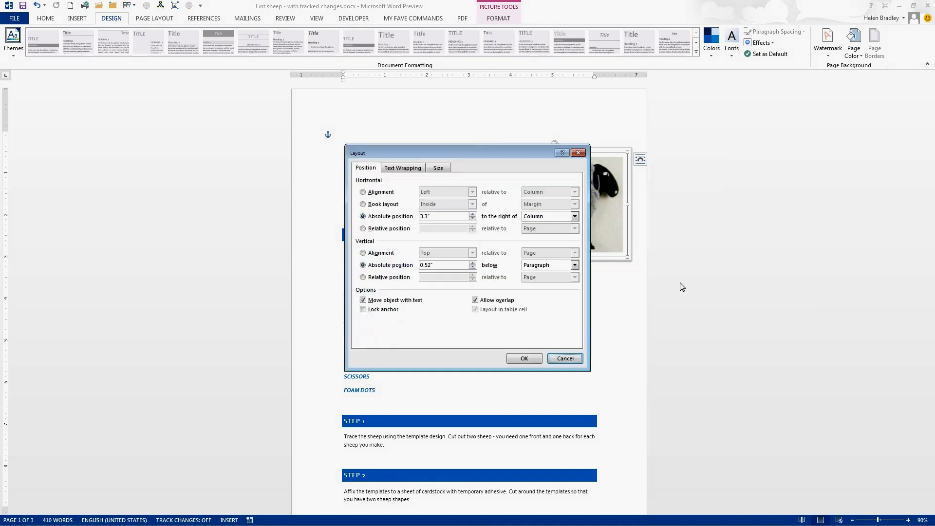
click(565, 360)
Step: Move the sheep picture down beside the materials list, and back up beside the title, aligned with the right margin
drag(528, 149, 516, 168)
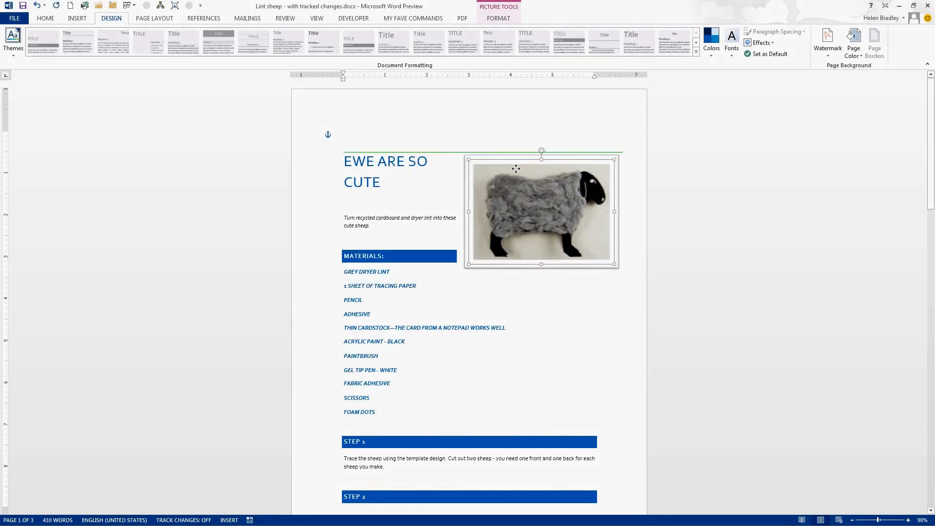
drag(516, 168, 478, 244)
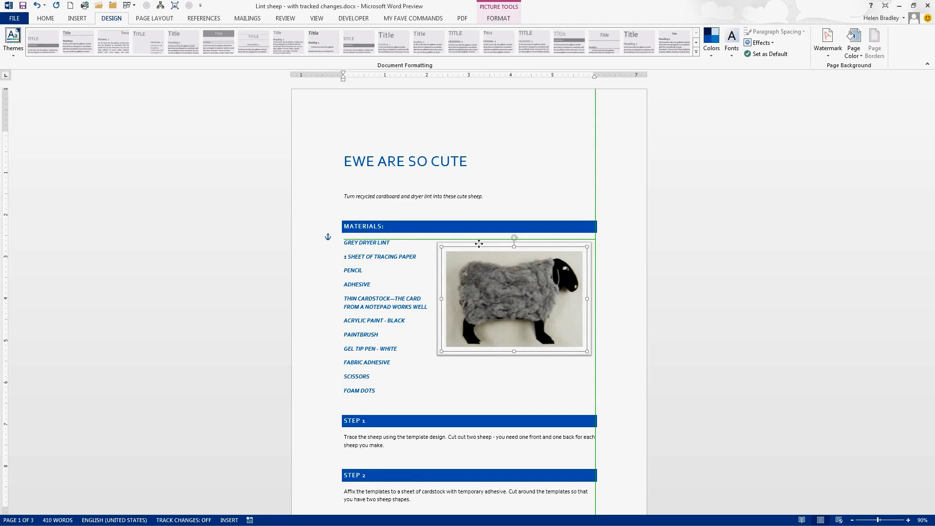
drag(479, 244, 487, 155)
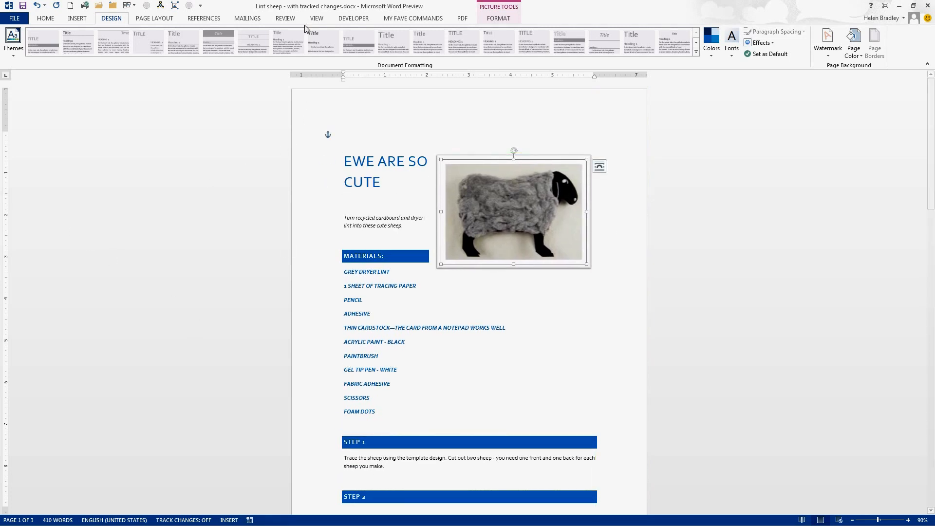
Step: Show the Navigation Pane and use its headings to jump to Steps 3, 4, 5, 6, 2 and 1
click(317, 19)
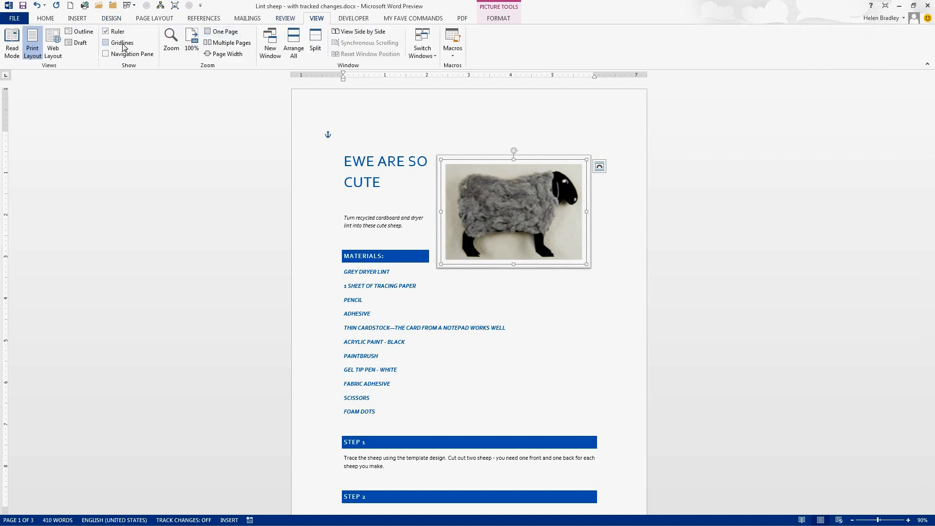
click(106, 54)
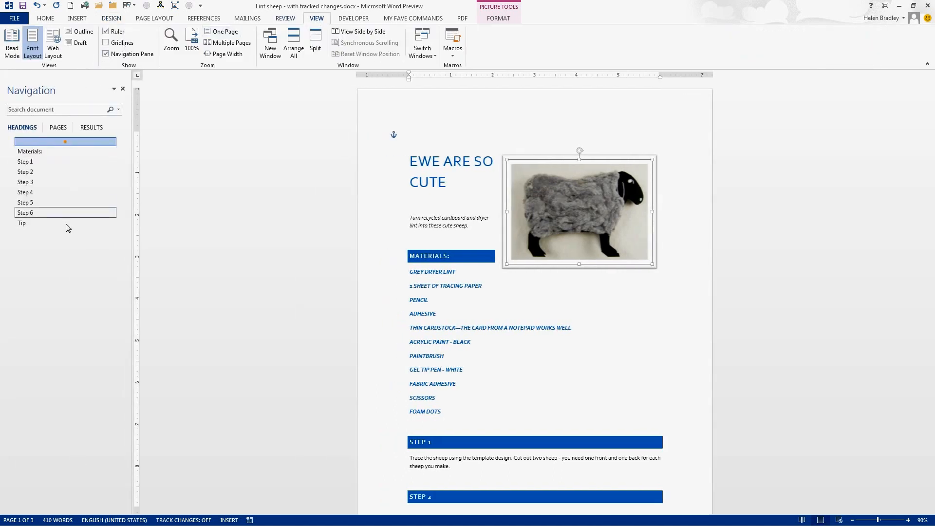
click(30, 183)
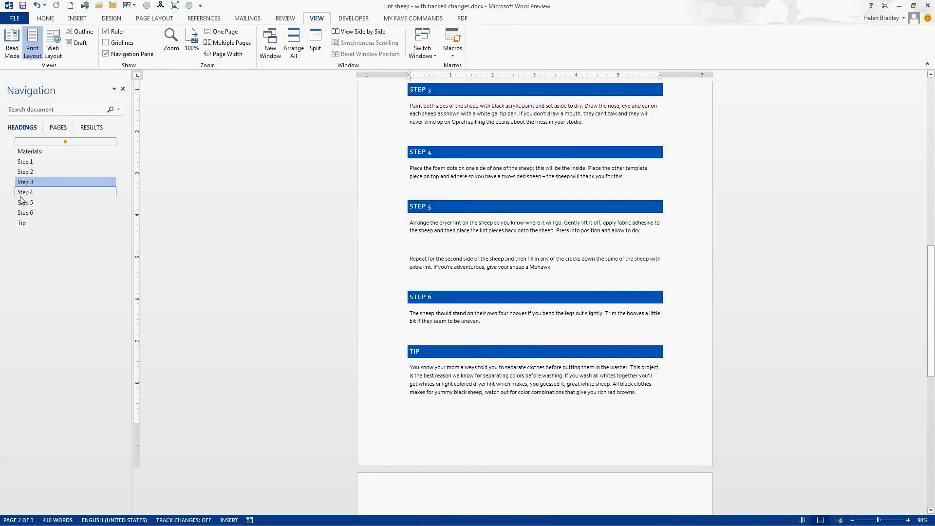
click(21, 195)
click(23, 205)
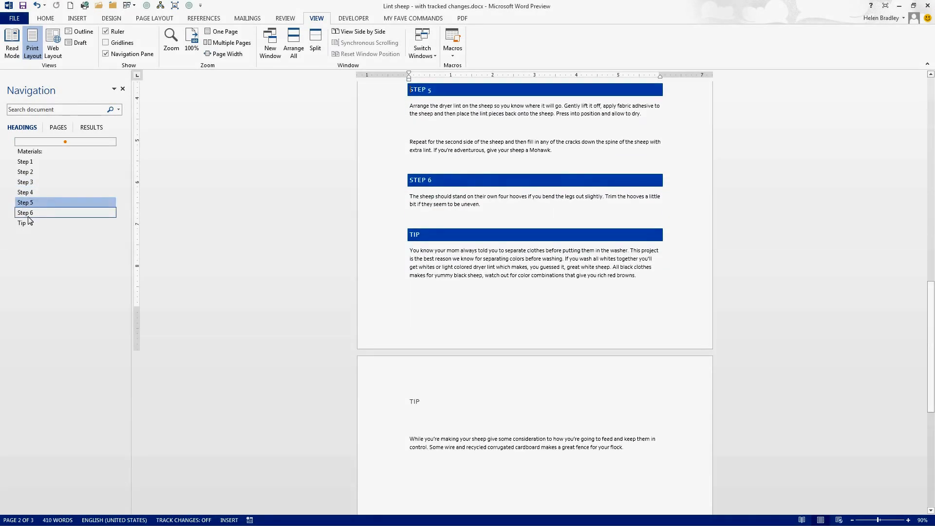
click(24, 213)
click(32, 172)
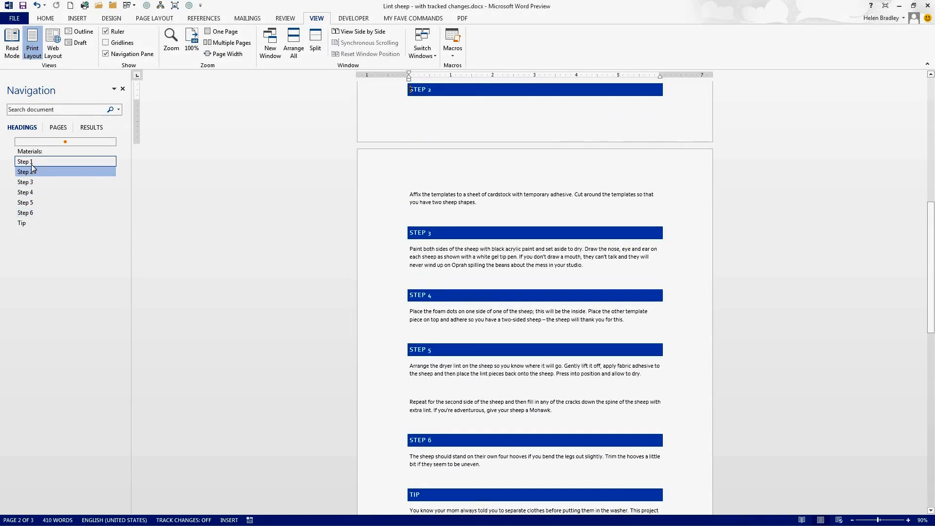
click(31, 163)
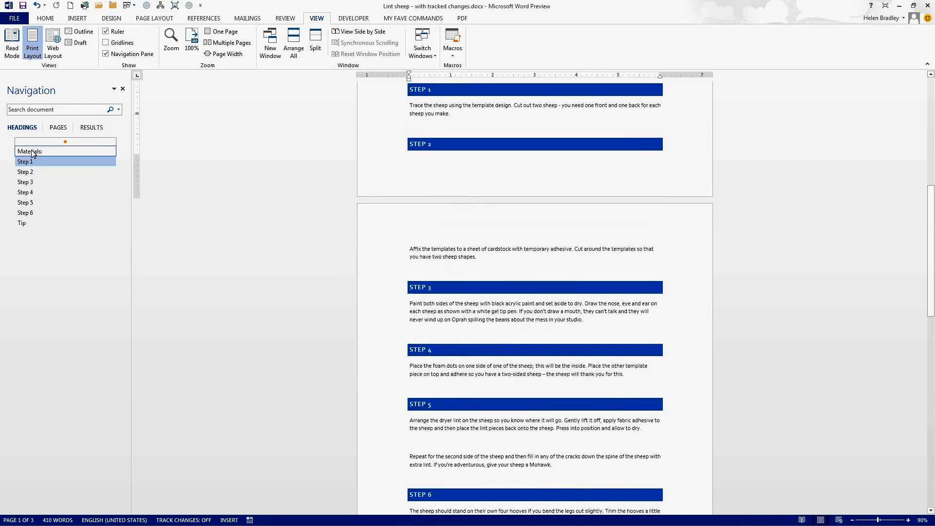
Step: Collapse the body text under the Step 4, Step 5, Step 6, Tip, Step 3 and Step 2 headings
click(32, 152)
click(26, 184)
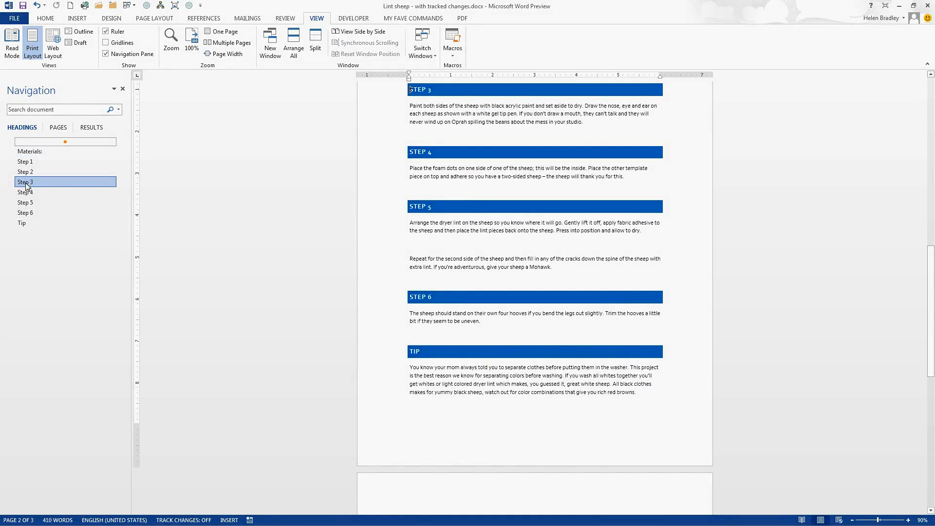
click(416, 152)
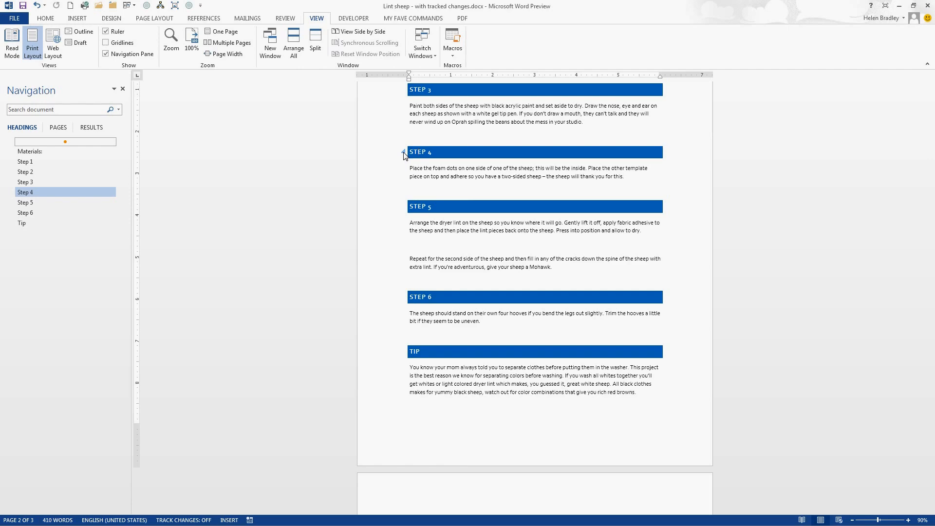
click(404, 151)
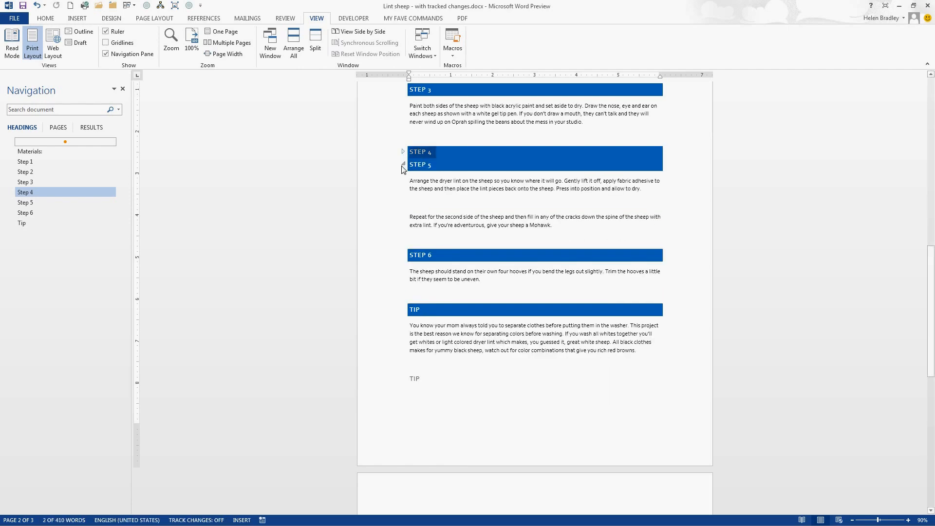
click(403, 165)
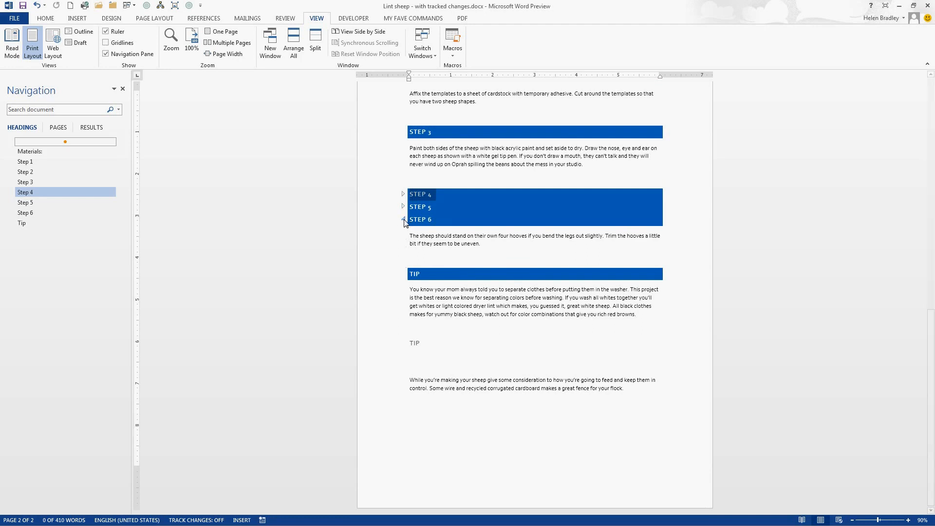
click(403, 219)
click(404, 233)
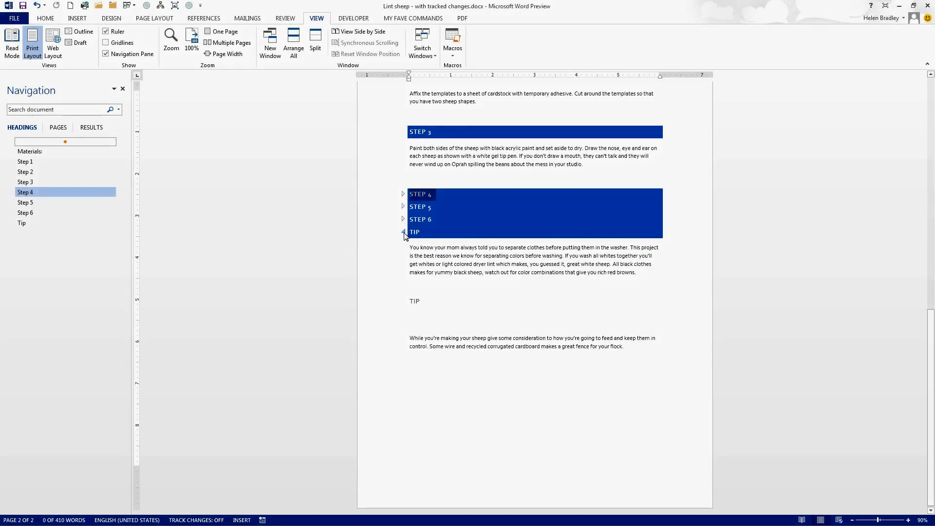
click(403, 132)
scroll(421, 171, up, 5)
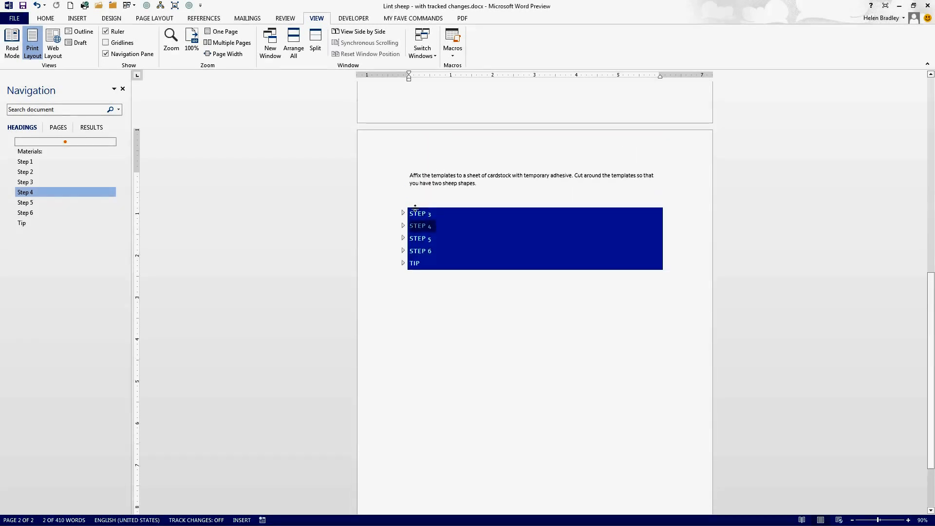
click(403, 132)
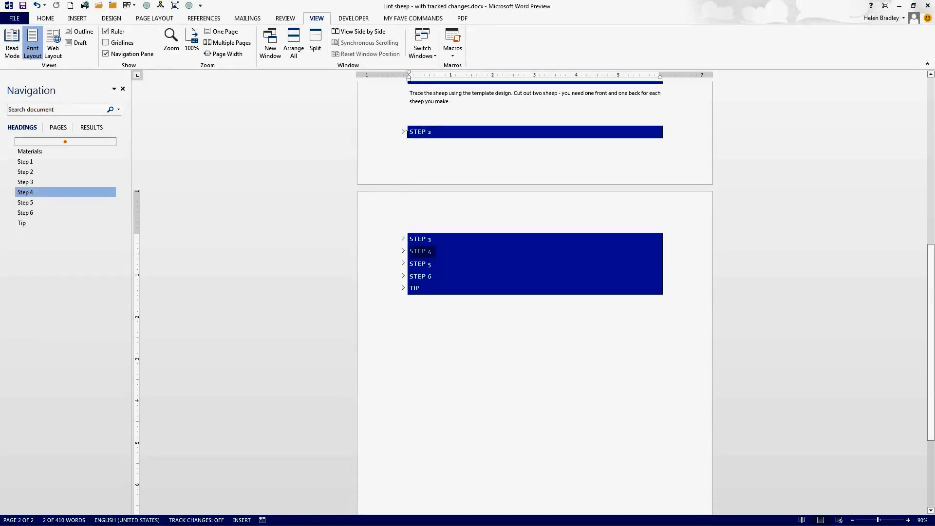
Step: Place the cursor in the Step 1 text and expand the collapsed Step 2 section
scroll(453, 194, up, 5)
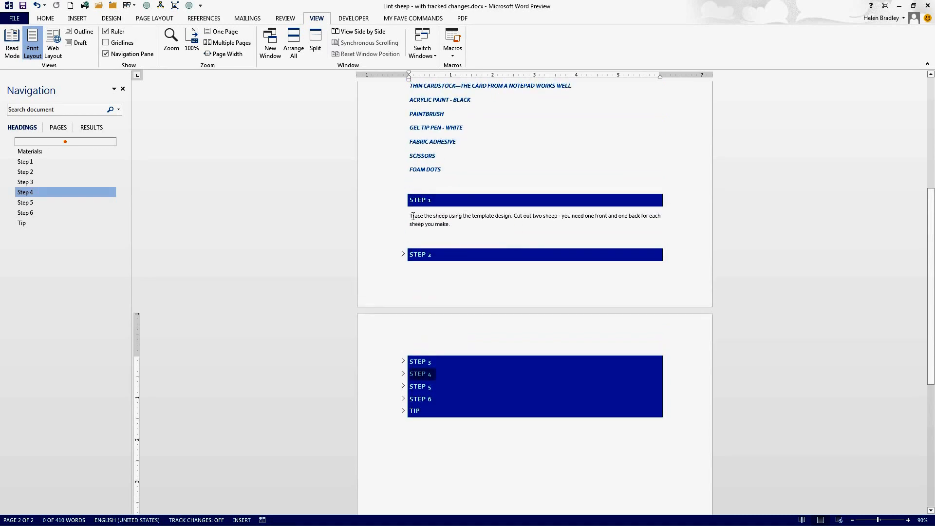
click(447, 223)
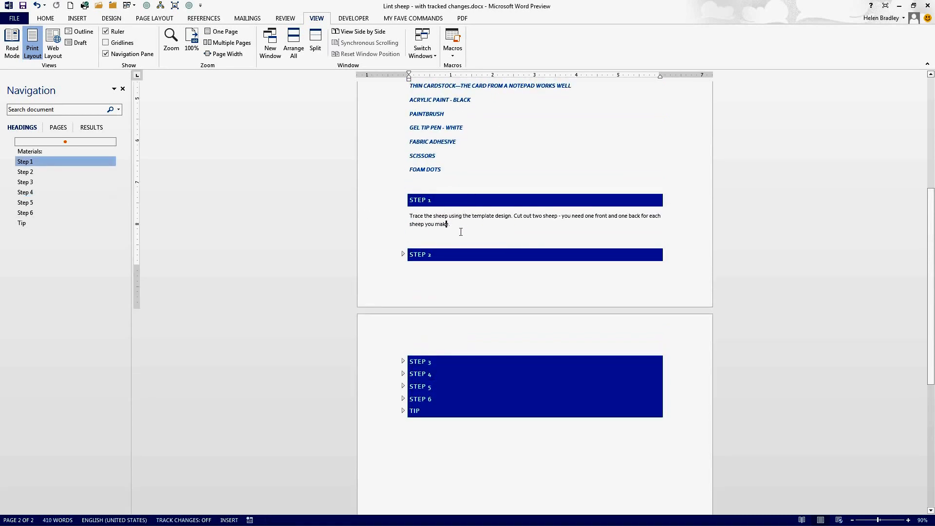
click(403, 254)
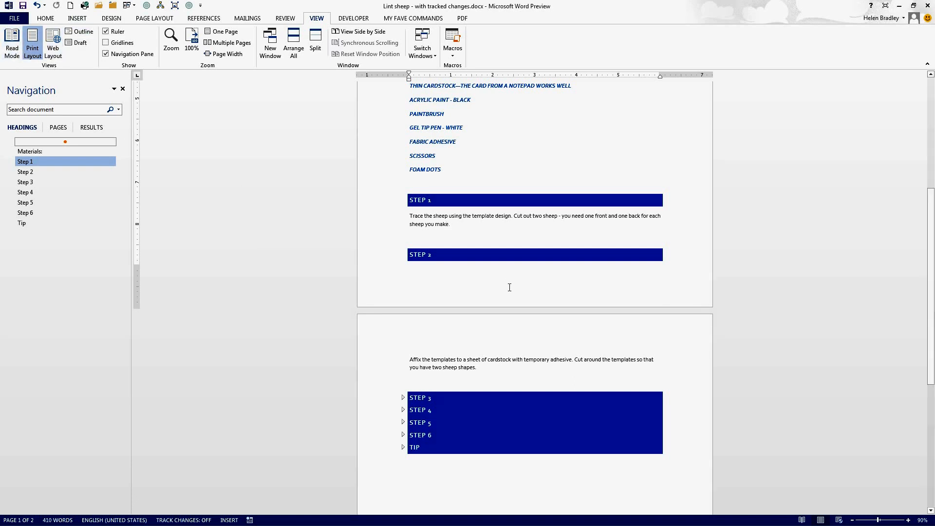
scroll(496, 267, up, 5)
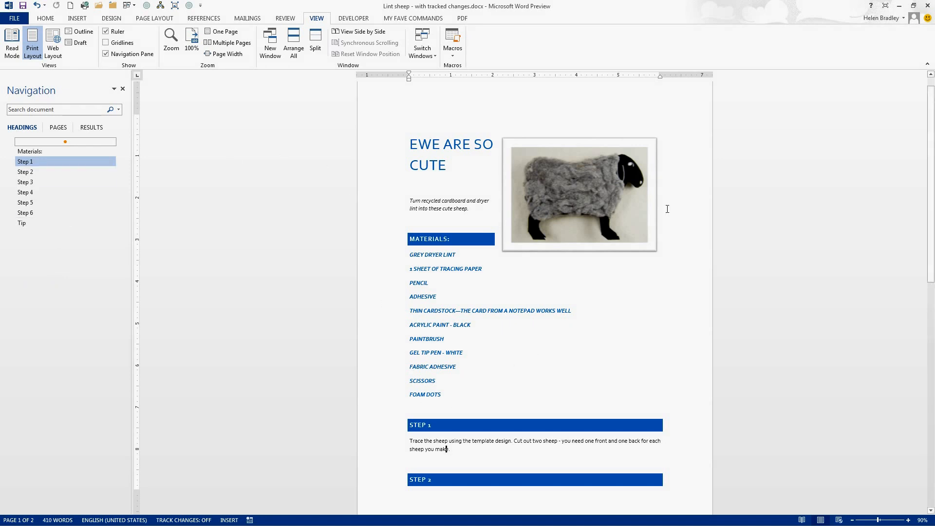
Step: Collapse the ribbon, reveal its View commands temporarily, and pin the ribbon open again
click(927, 66)
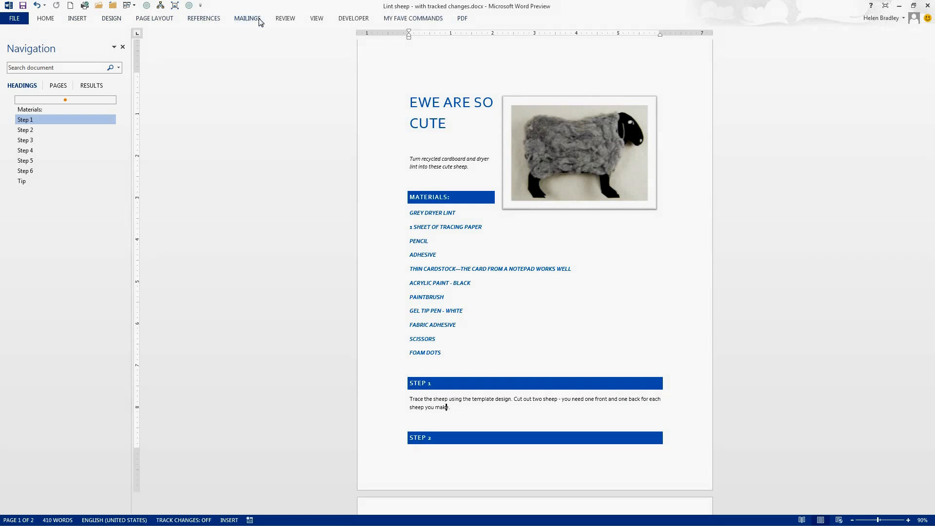
click(311, 19)
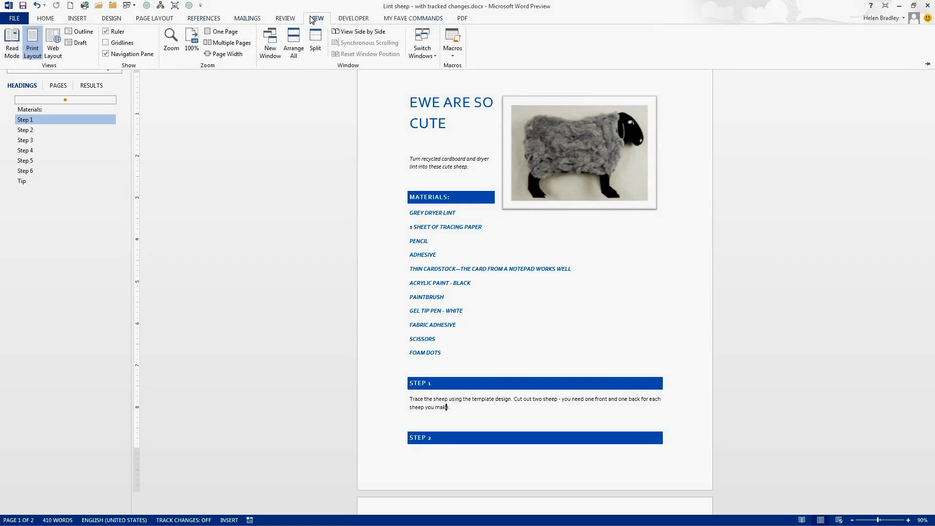
click(928, 65)
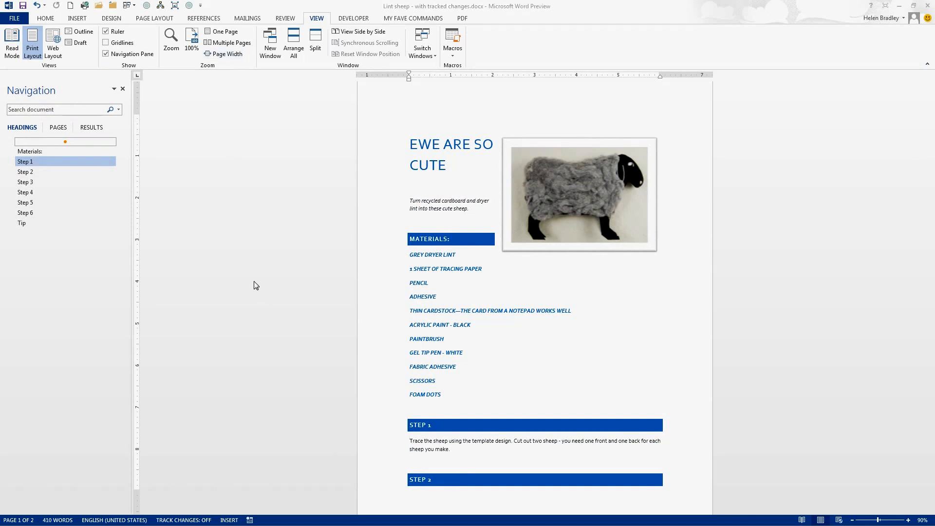
Step: Add a Blank header to the document, examine its Document Info options, and close the header
click(76, 19)
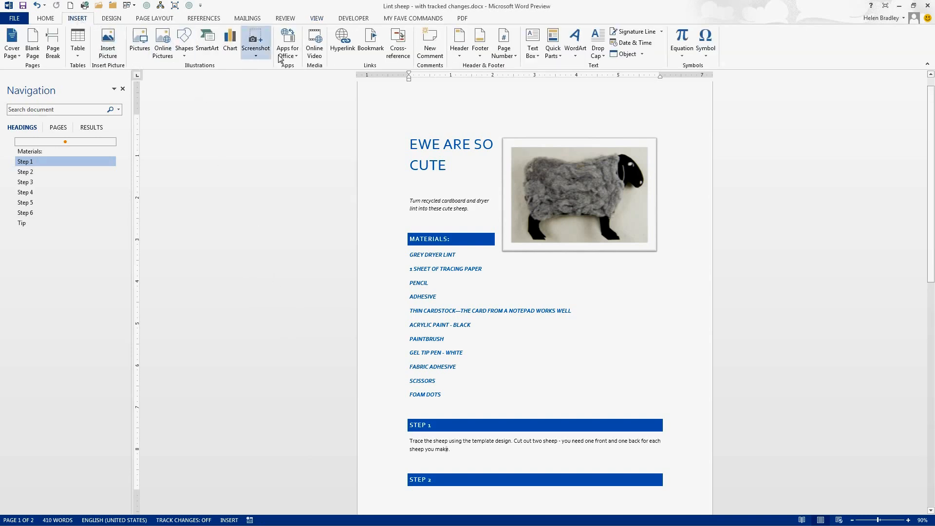
click(457, 42)
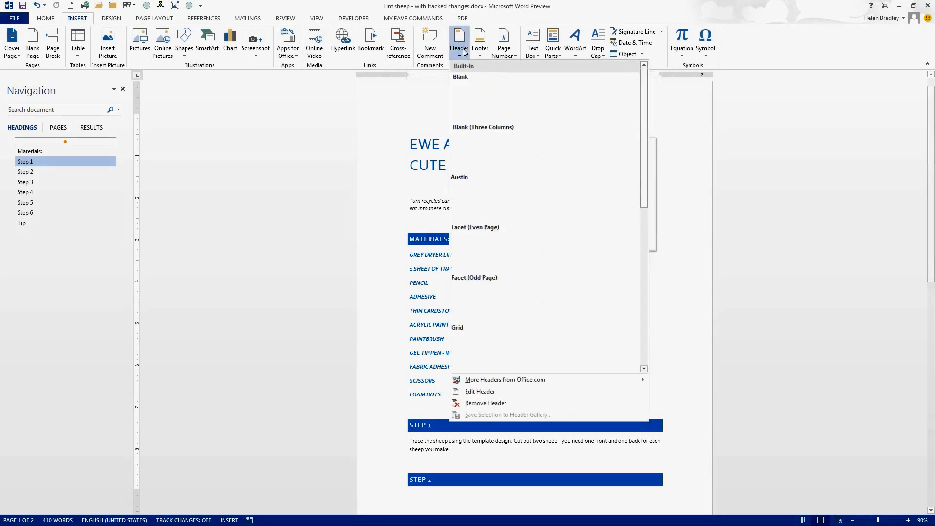
click(490, 110)
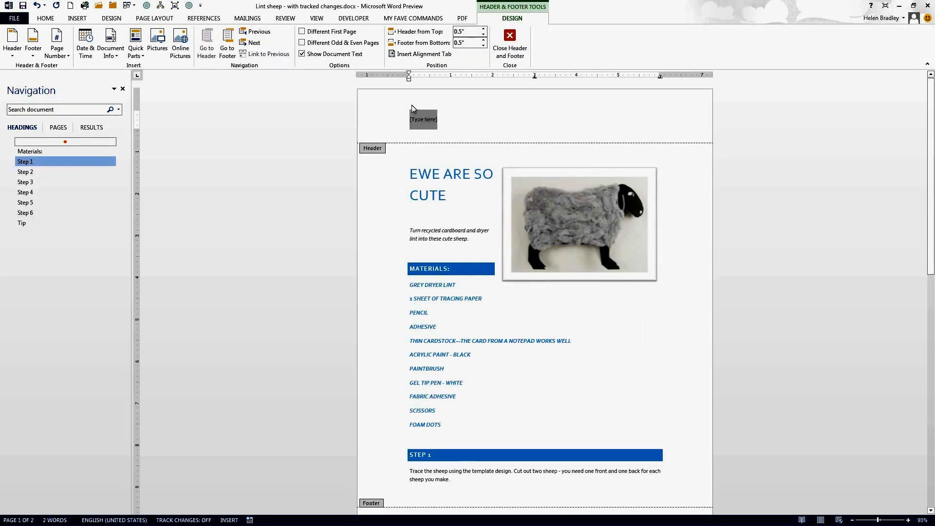
click(112, 59)
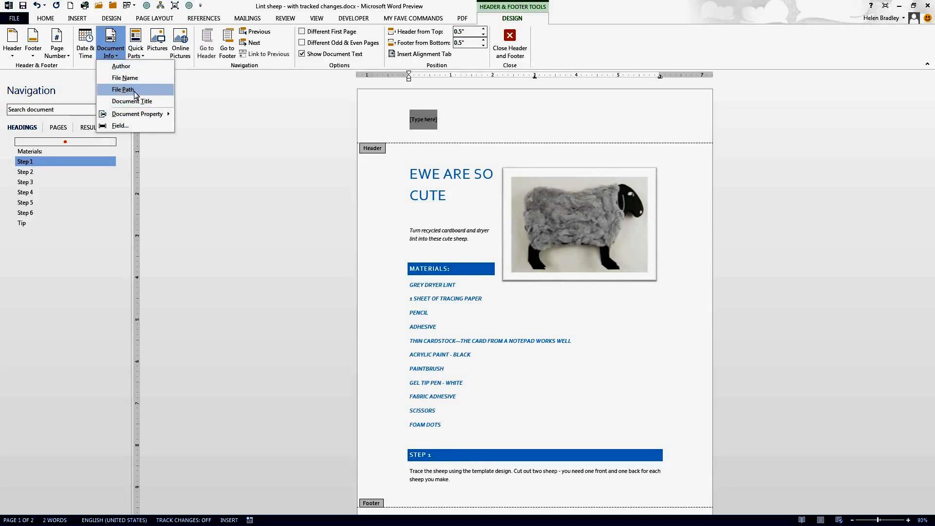
click(516, 35)
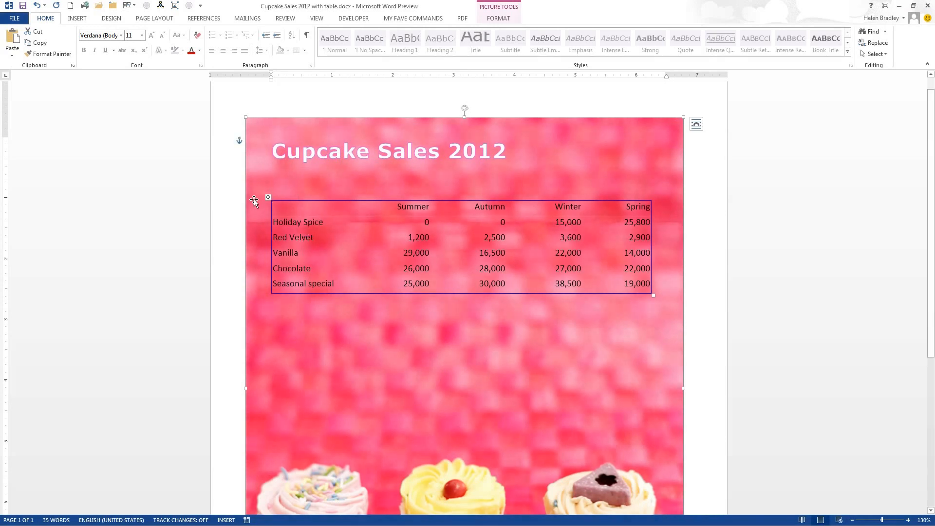
Step: Apply the dark purple table style from the List Tables group to the whole cupcake sales table
click(267, 197)
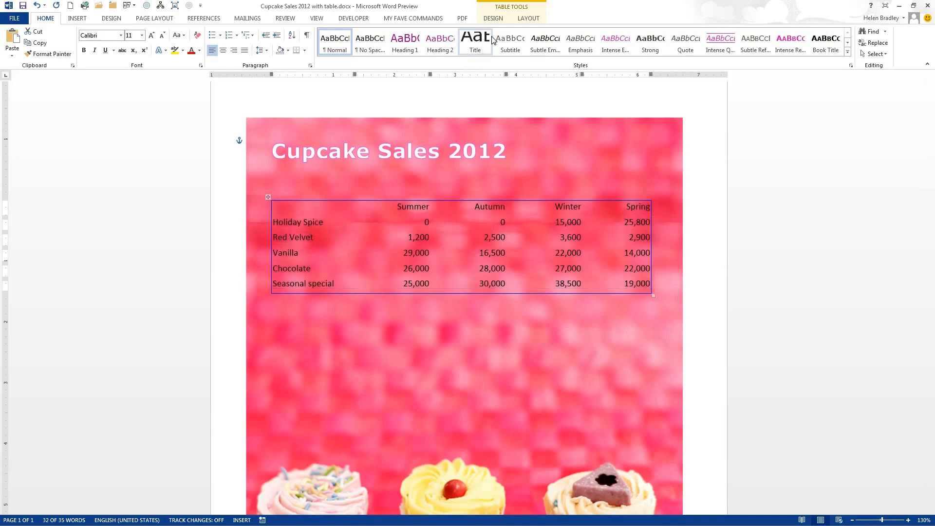
click(496, 20)
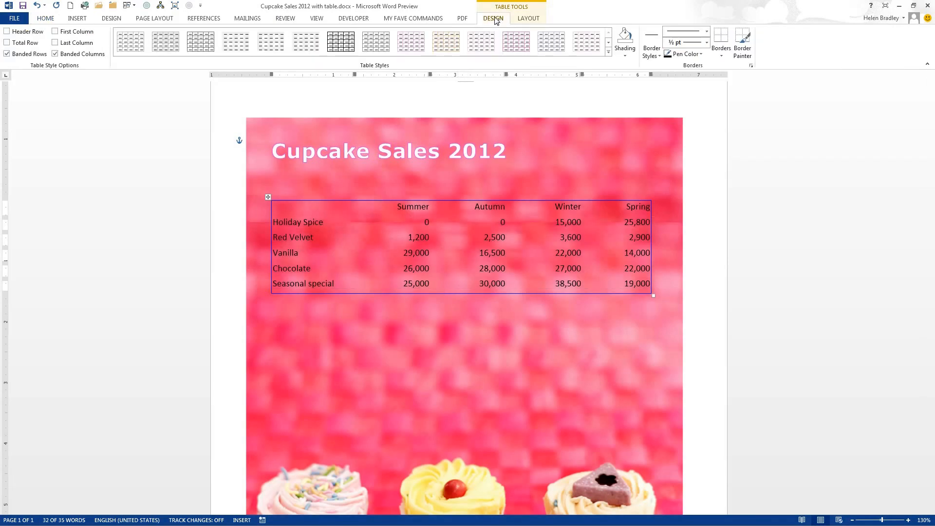
click(608, 52)
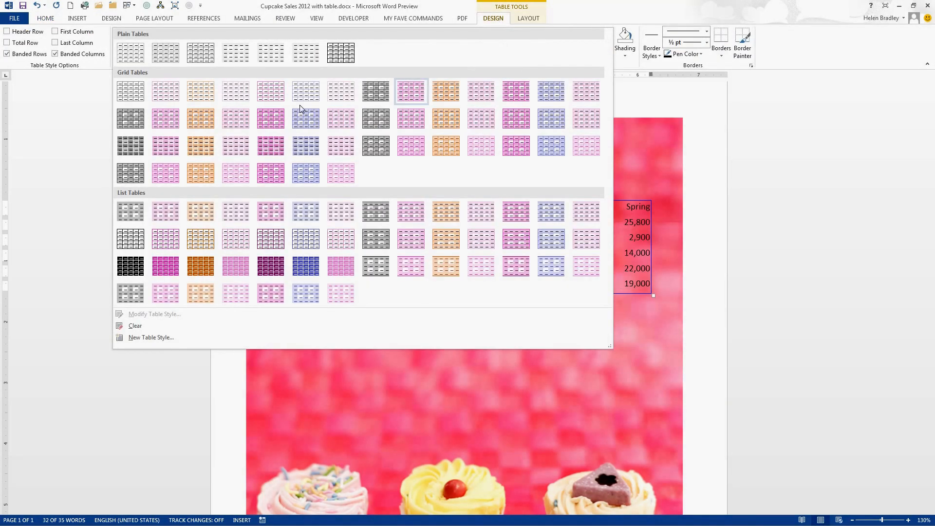
click(275, 273)
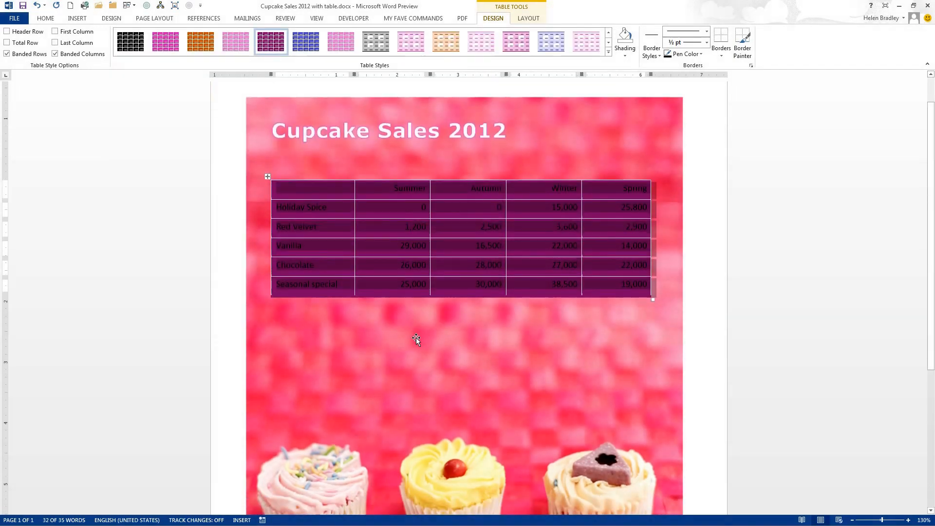
click(391, 336)
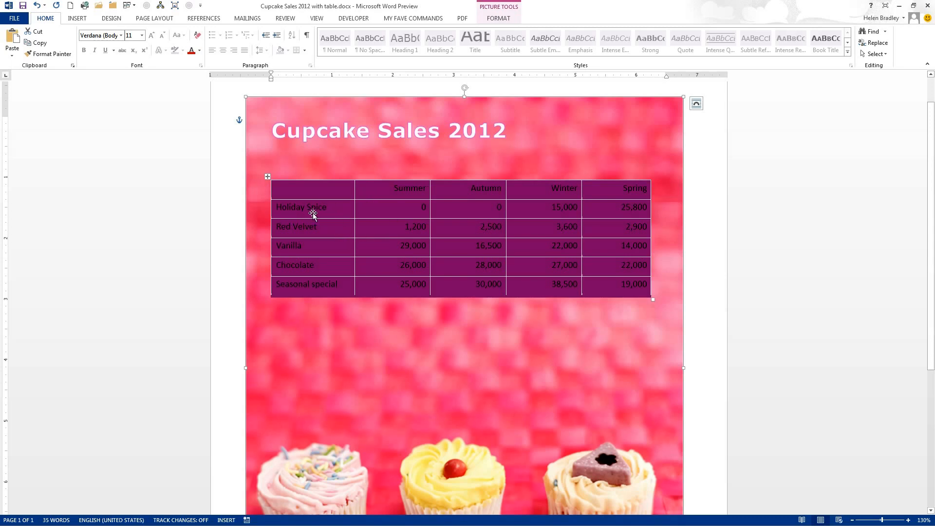
Step: Make all the text in the cupcake sales table white and bold
click(289, 187)
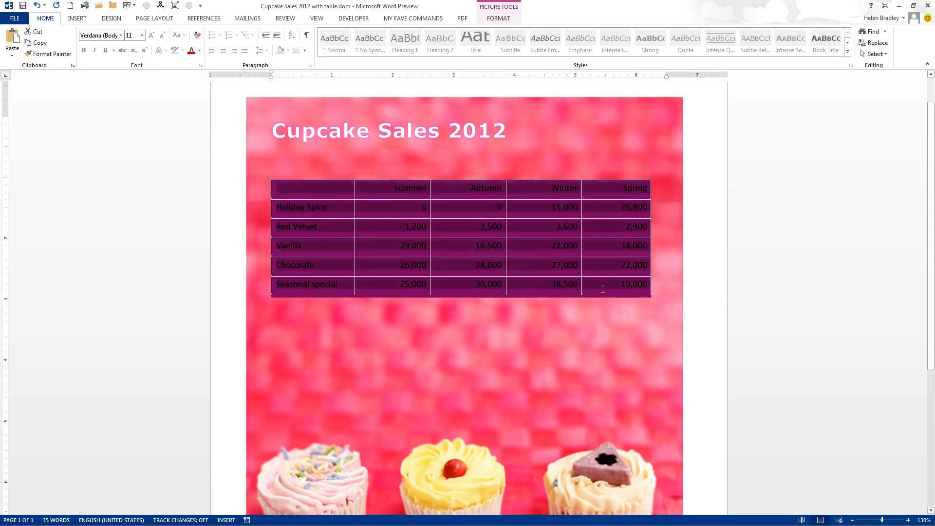
click(41, 19)
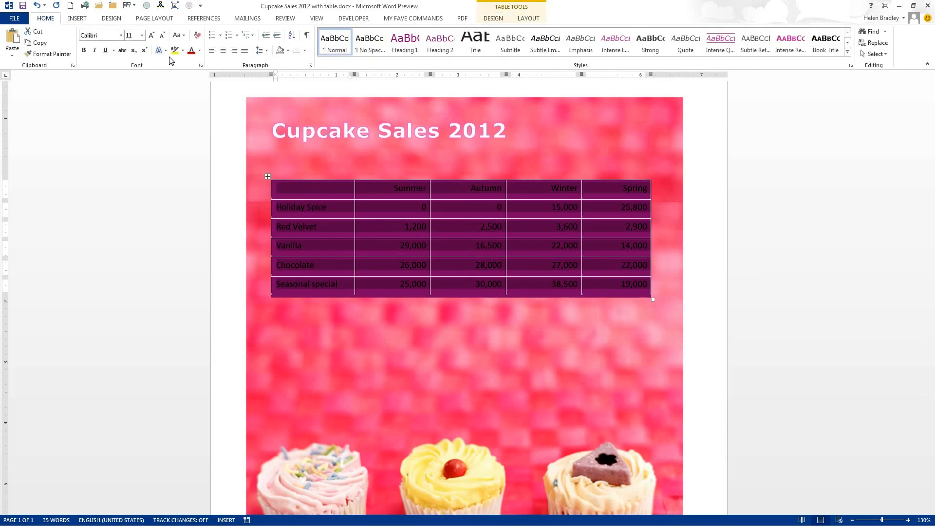
click(199, 54)
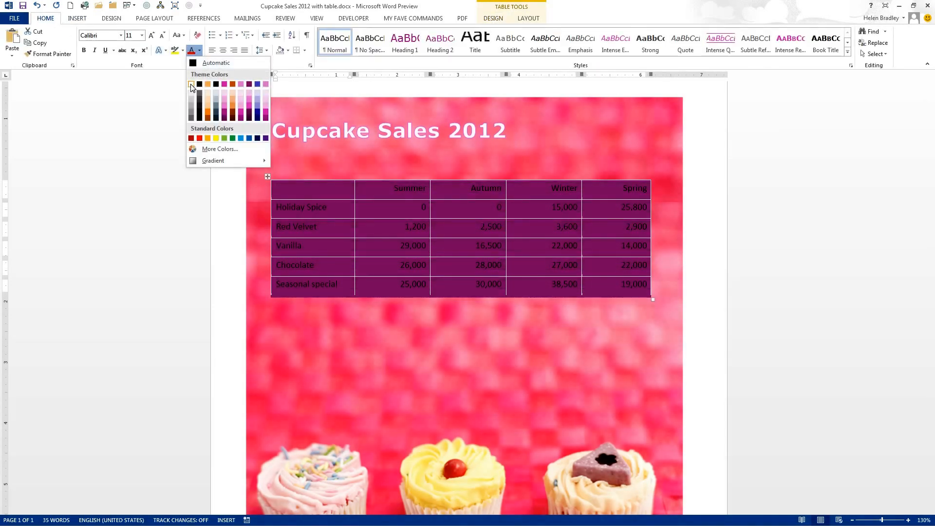
click(193, 84)
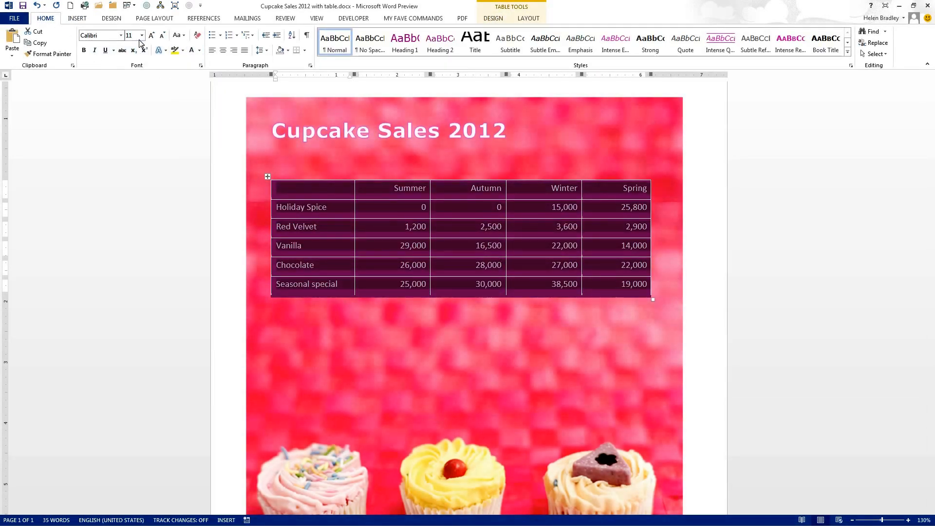
click(84, 51)
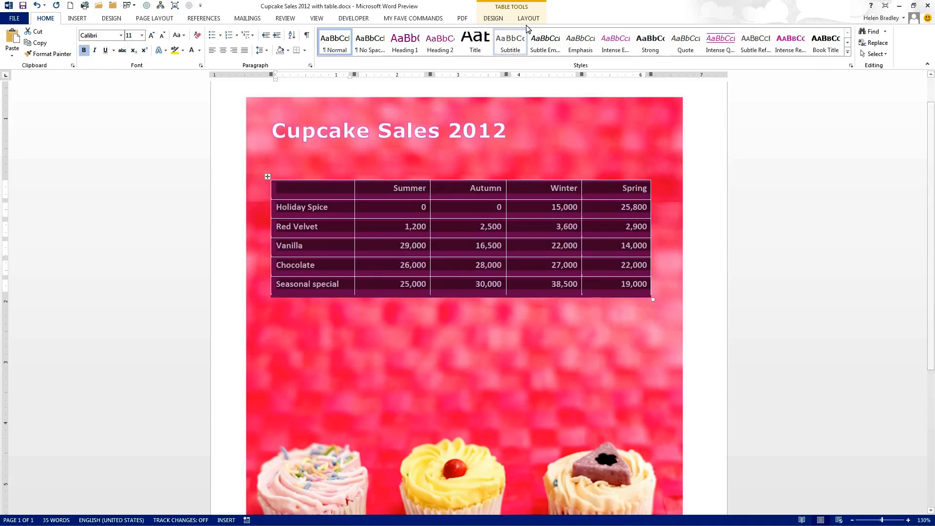
click(529, 305)
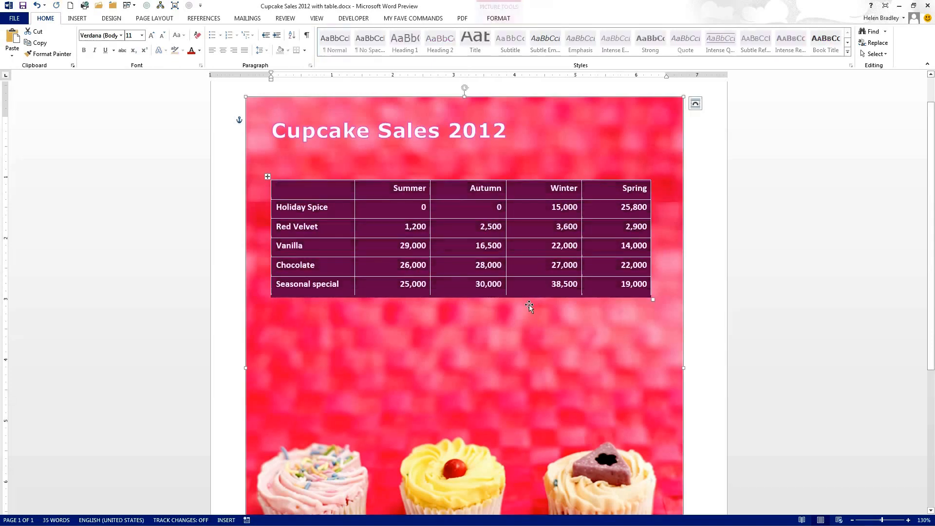
Step: Choose the 1 ½ pt magenta theme border style for painting the cupcake sales table's borders
drag(354, 196, 354, 196)
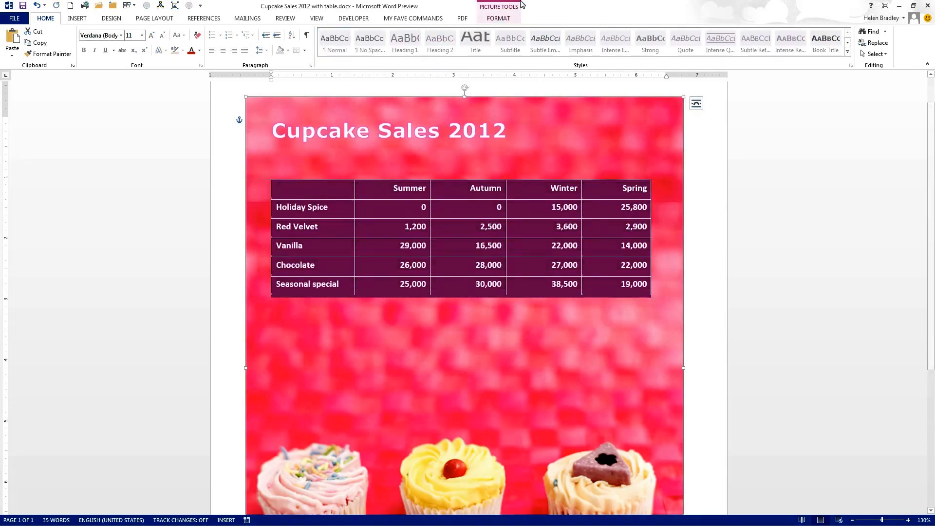
click(493, 20)
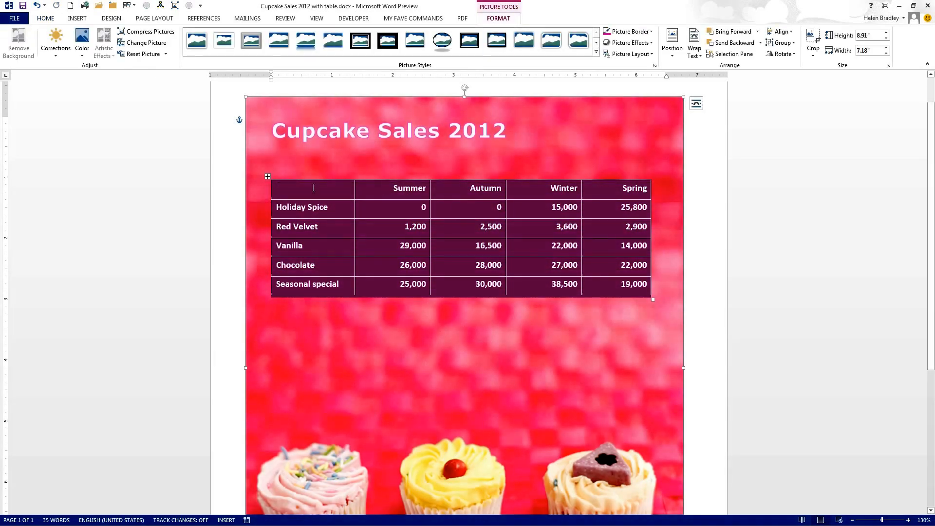
click(307, 214)
click(495, 19)
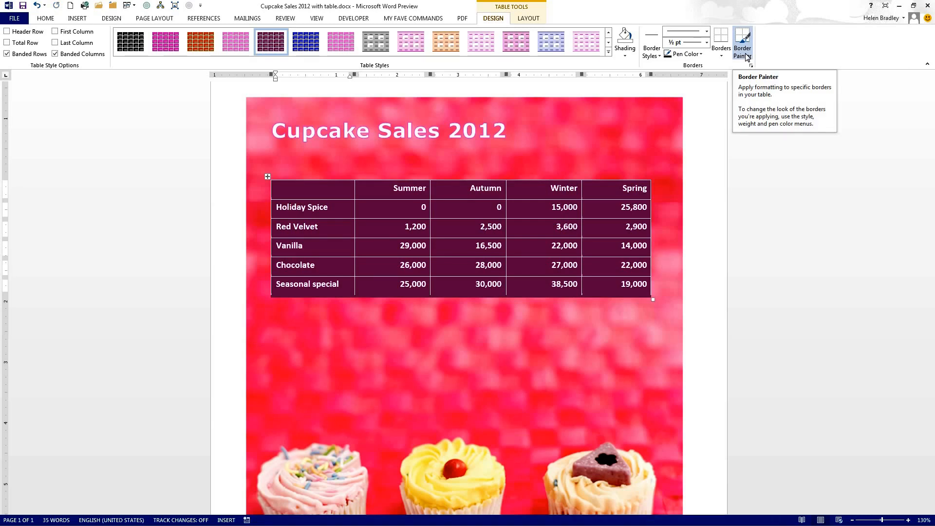
click(651, 57)
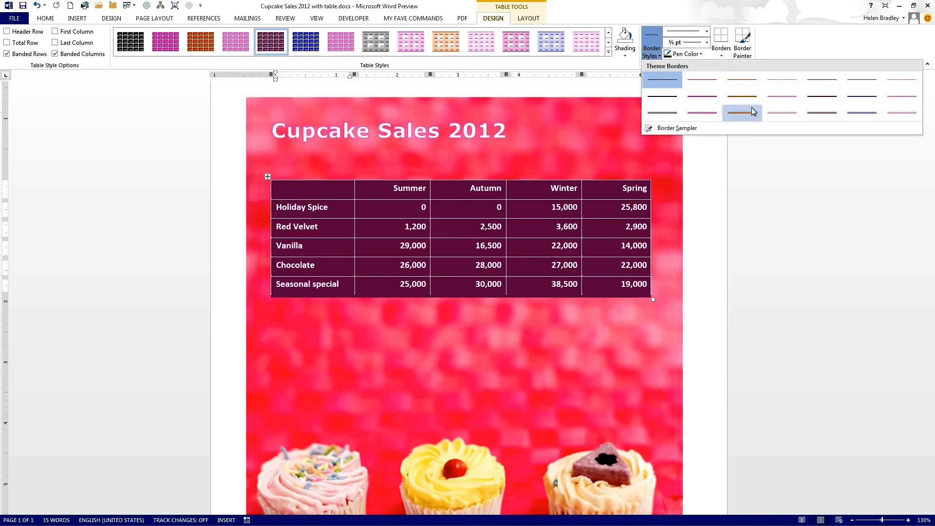
click(705, 96)
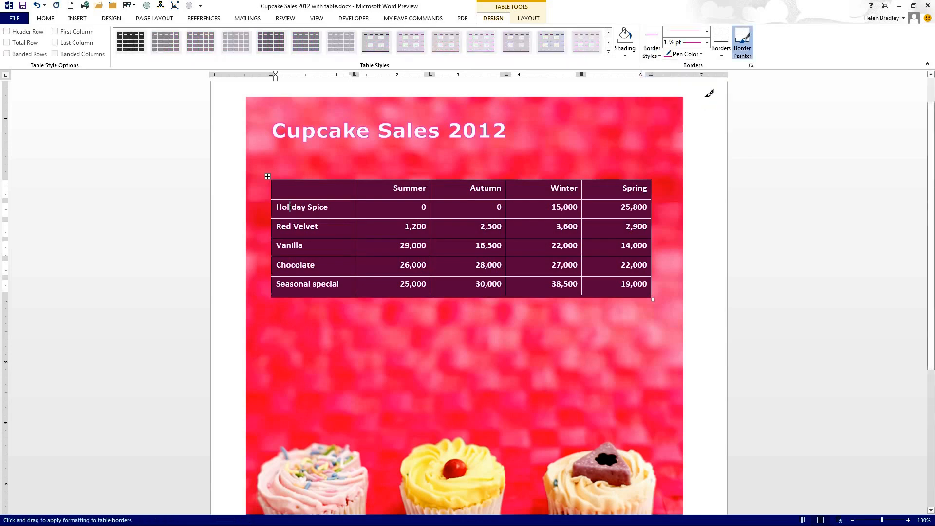
Step: Set the border weight to 3 pt and paint the magenta border beneath the cupcake sales table's whole header row
click(708, 45)
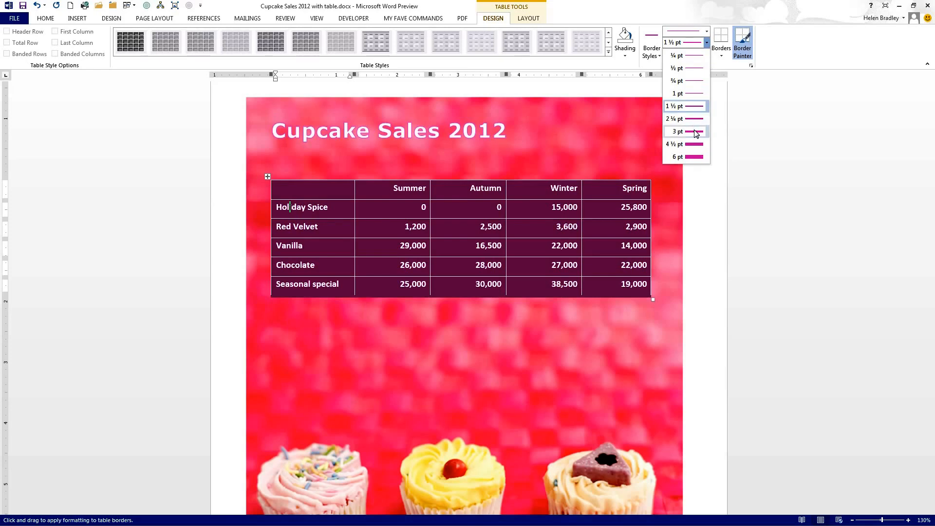
click(699, 127)
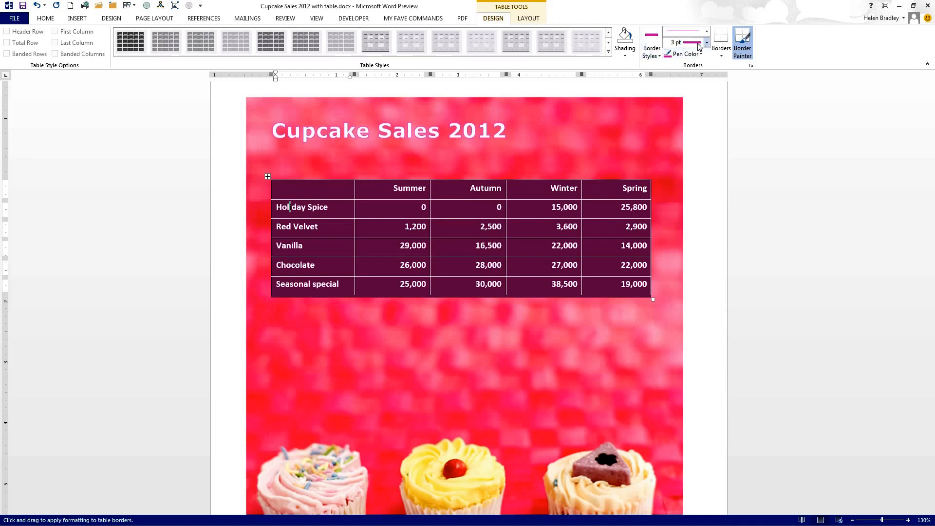
click(747, 52)
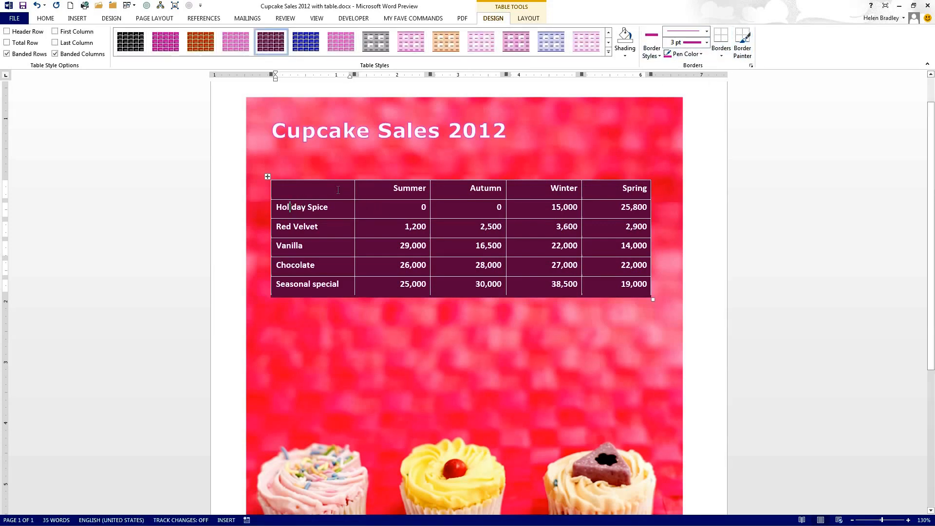
click(744, 47)
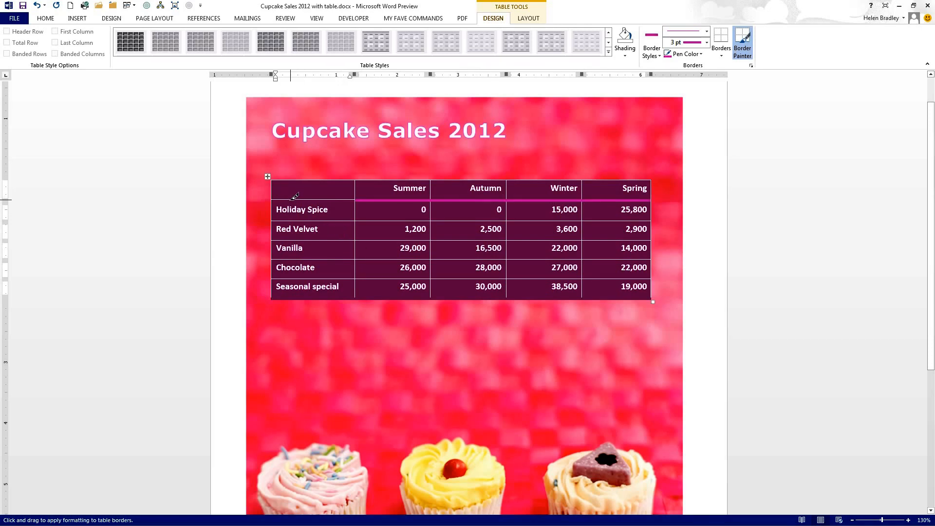
click(317, 199)
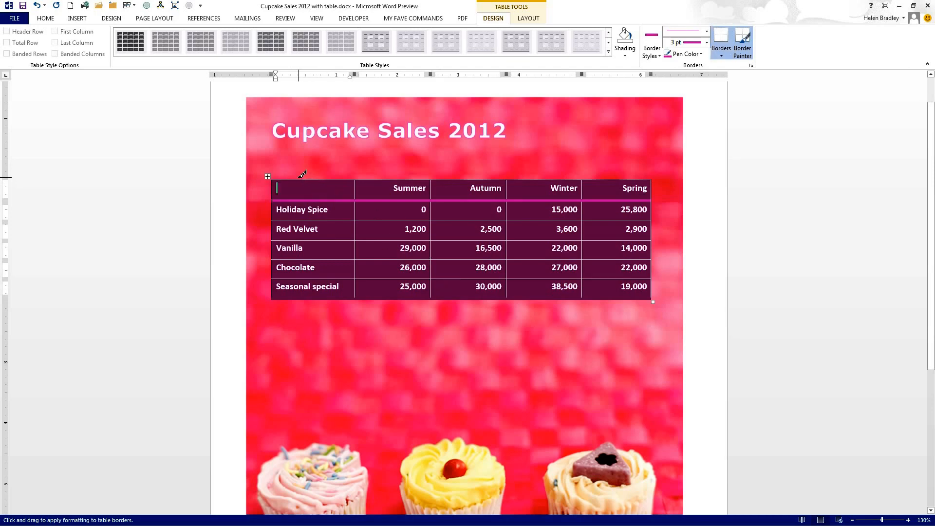
Step: Paint the 3 pt magenta border along all four outer edges of the cupcake sales table
drag(306, 177, 620, 180)
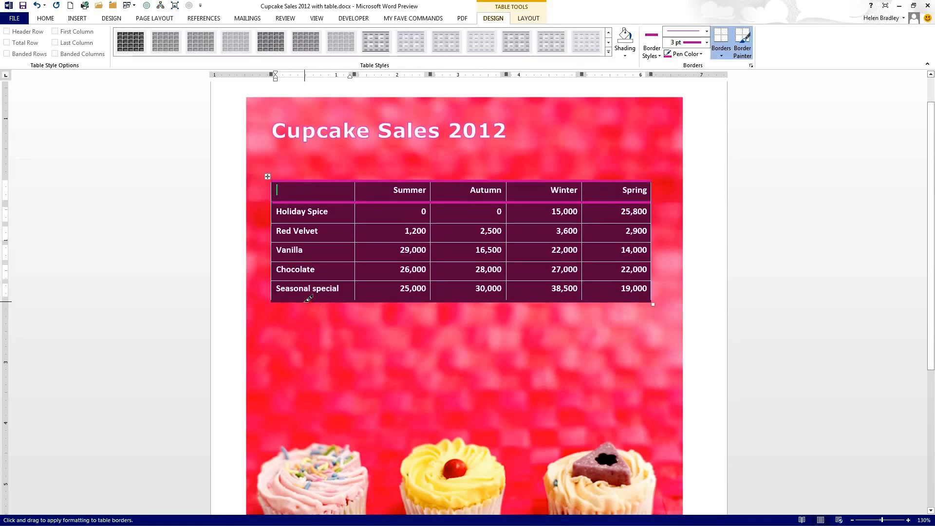
drag(307, 299, 648, 295)
drag(652, 183, 654, 300)
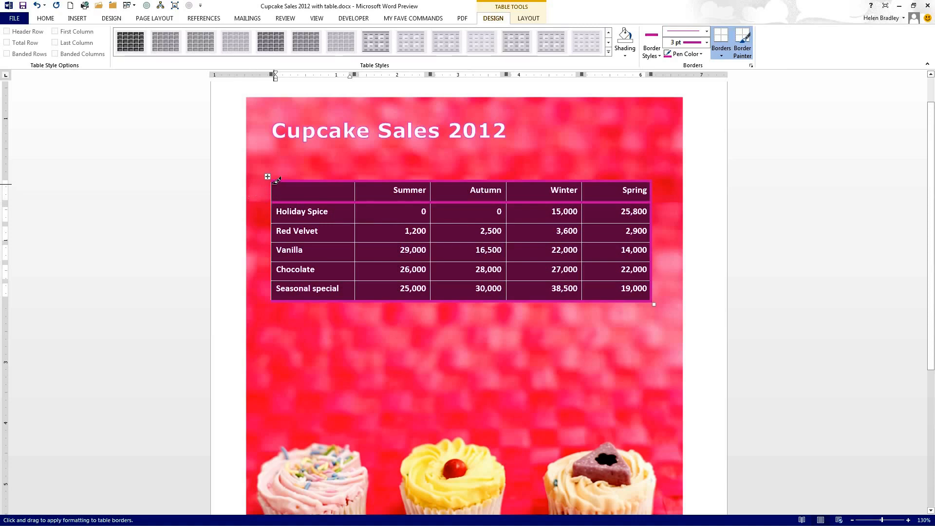
drag(274, 183, 276, 299)
Step: Paint a magenta border below the Summer Red Velvet cell, and replace it with the thin ½ pt inner border style picked with Border Sampler
click(430, 241)
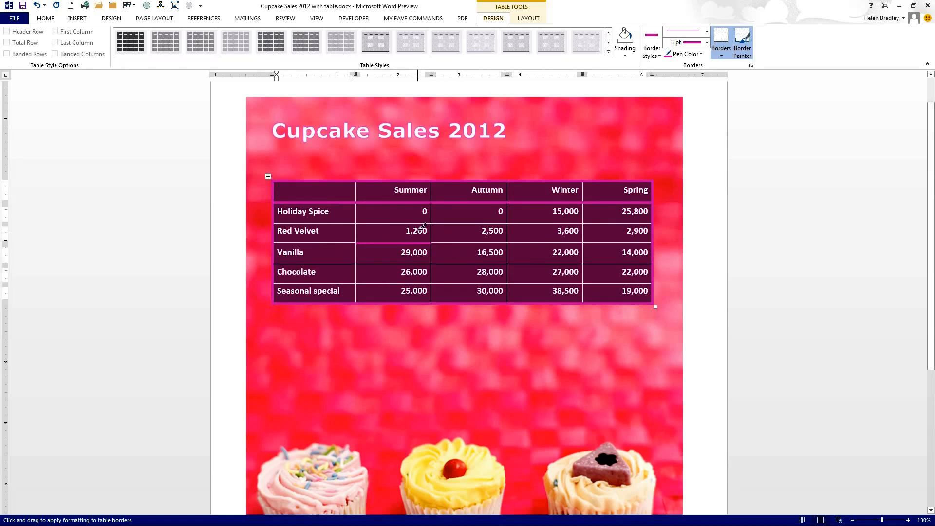
click(659, 56)
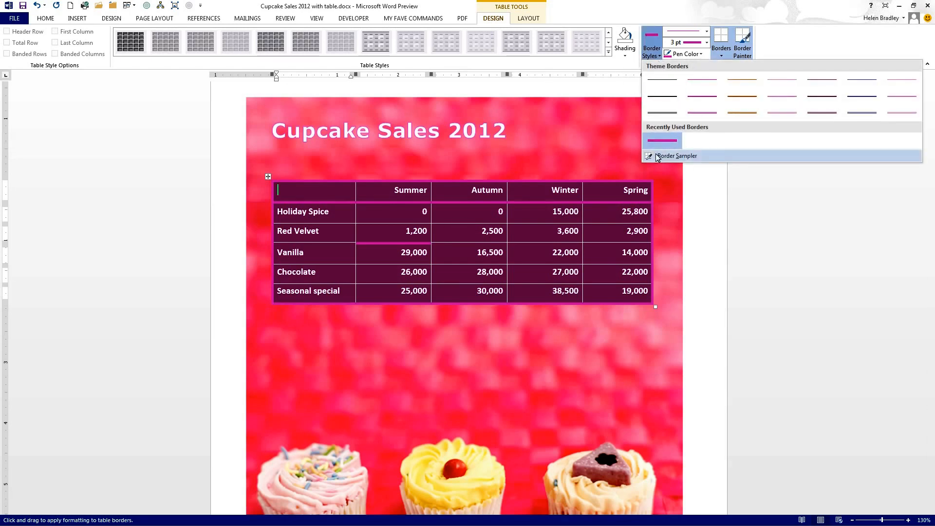
click(676, 156)
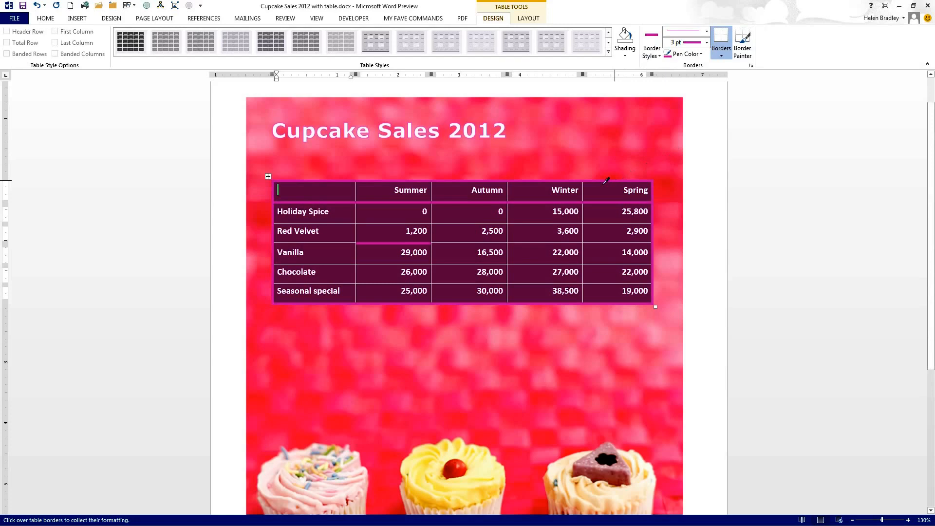
click(543, 222)
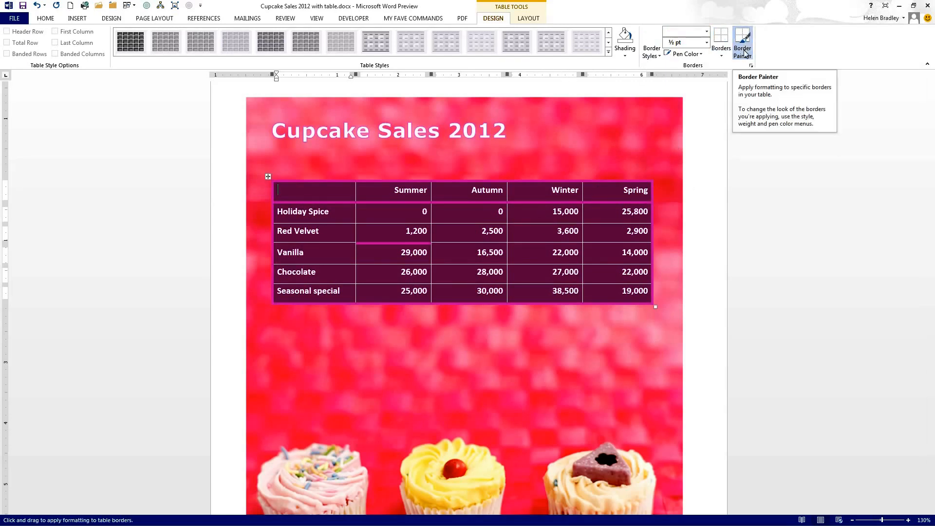
click(381, 242)
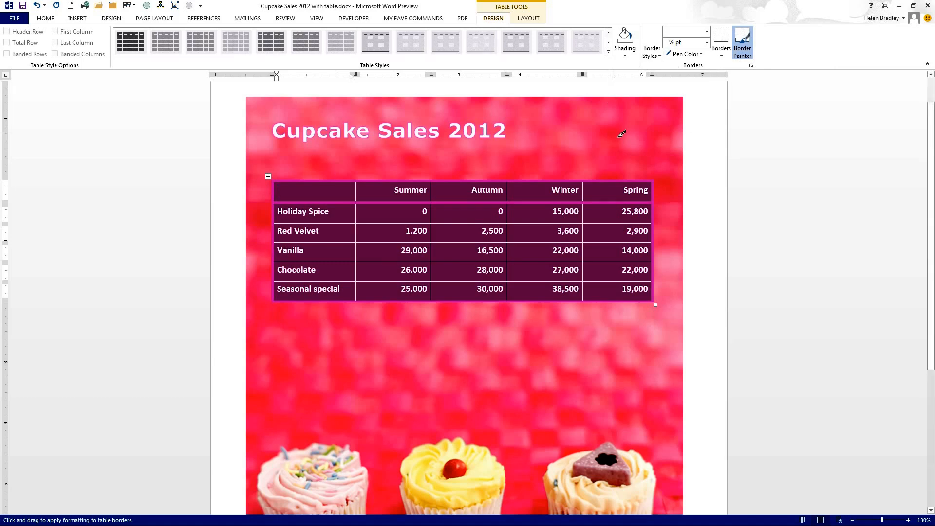
click(742, 45)
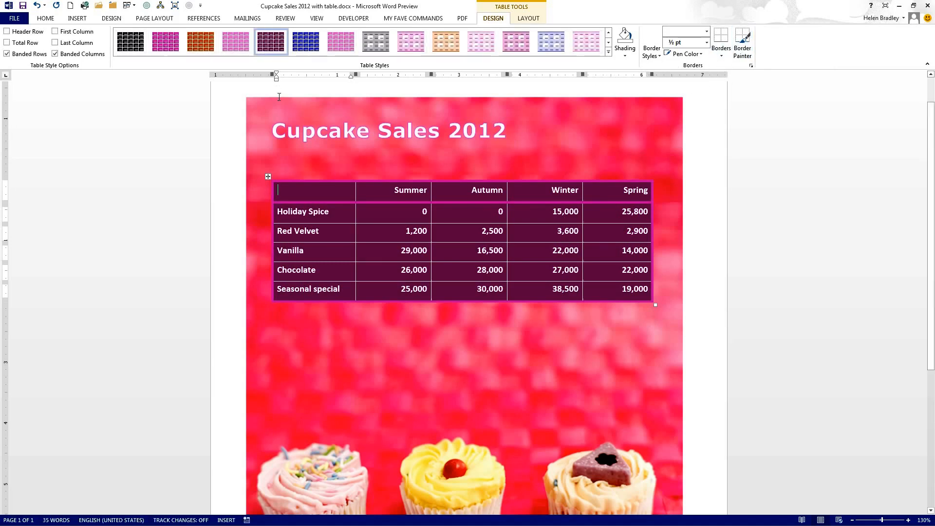
Step: Insert a blank row between the Red Velvet and Vanilla rows, and undo the insertion
mouse_move(269, 224)
mouse_move(269, 244)
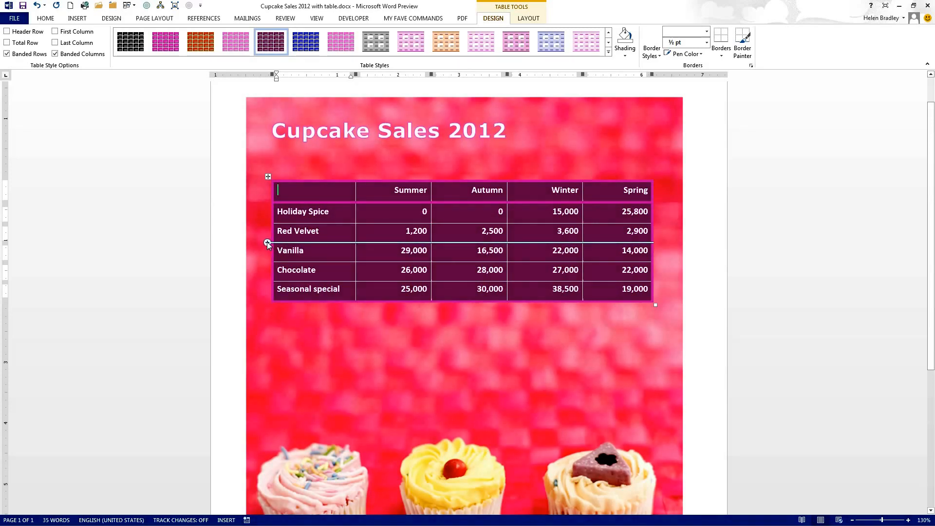
click(267, 243)
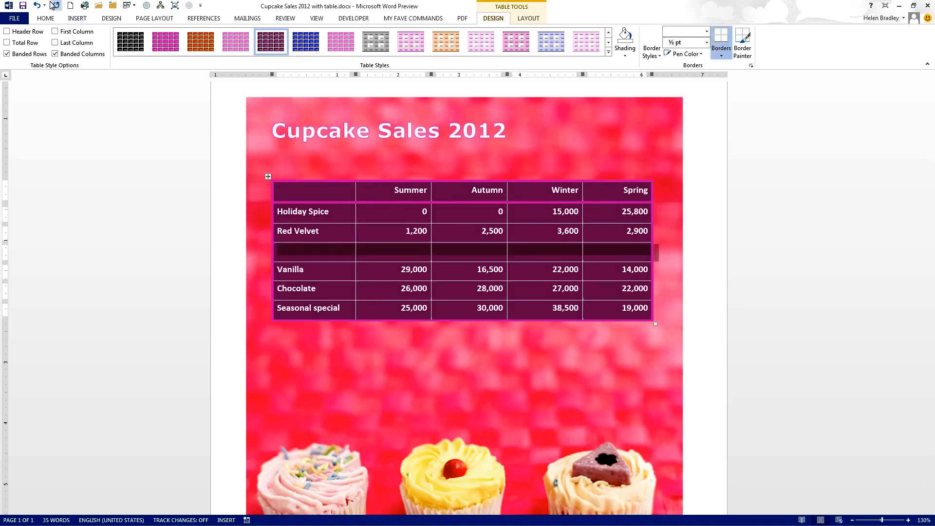
click(36, 6)
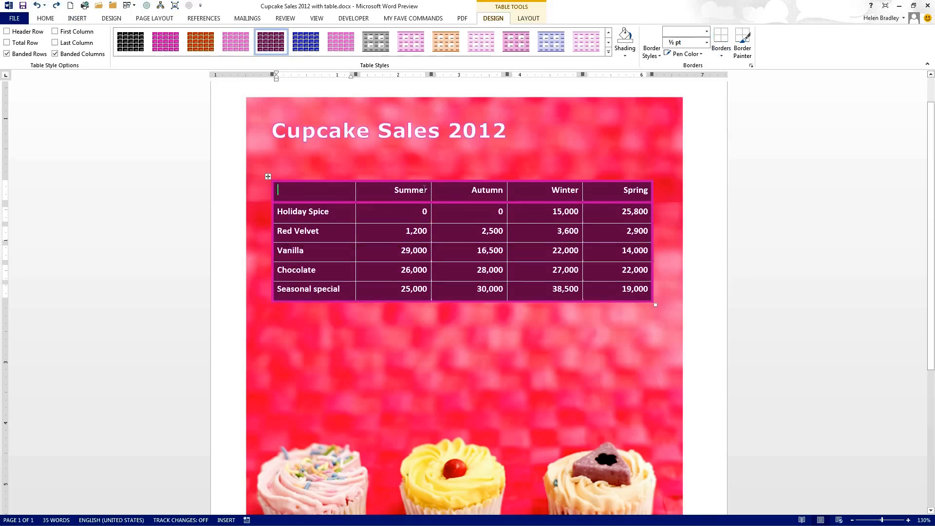
Step: Insert a blank column between the Summer and Autumn columns, and undo the insertion
mouse_move(431, 177)
click(431, 176)
click(430, 161)
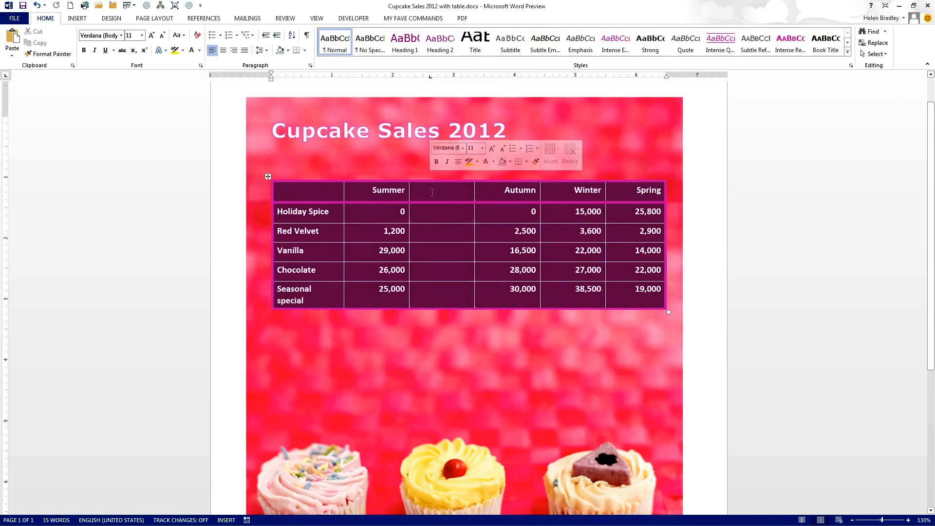
click(37, 6)
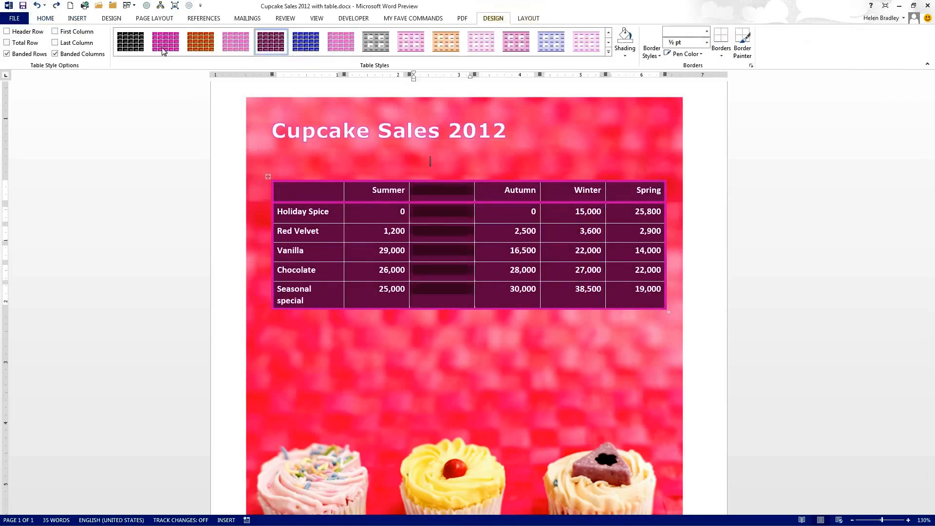
click(37, 6)
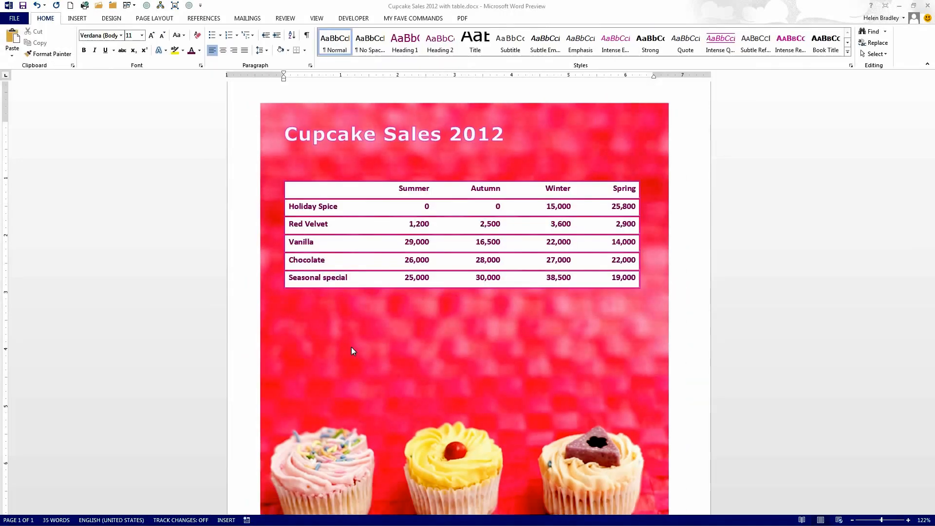
Step: Search Office.com Clip Art for cupcake, select the frosted cupcake with a lit candle, and close the search without inserting it
click(76, 19)
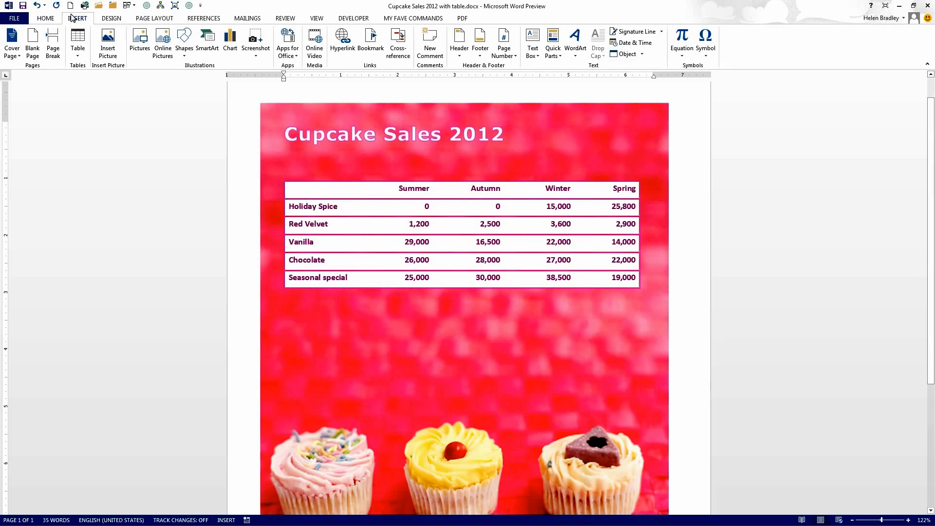
click(160, 42)
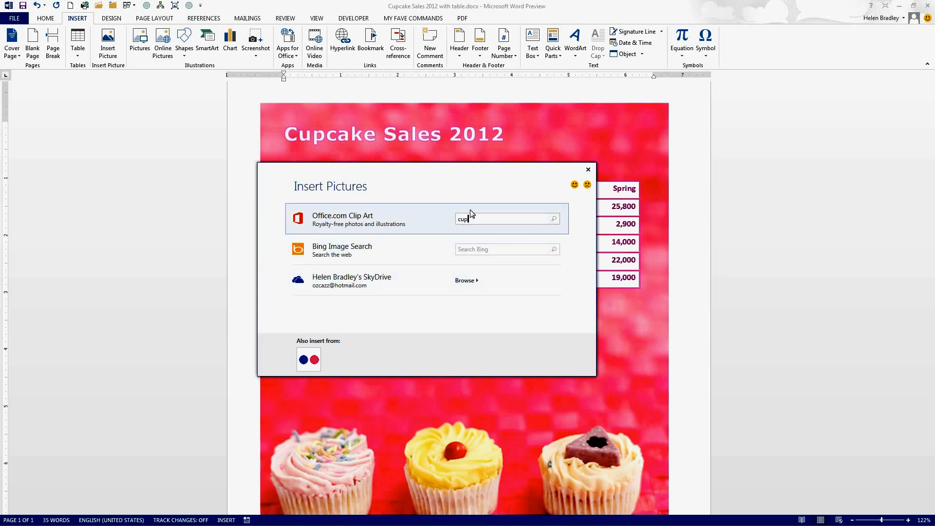
key(Return)
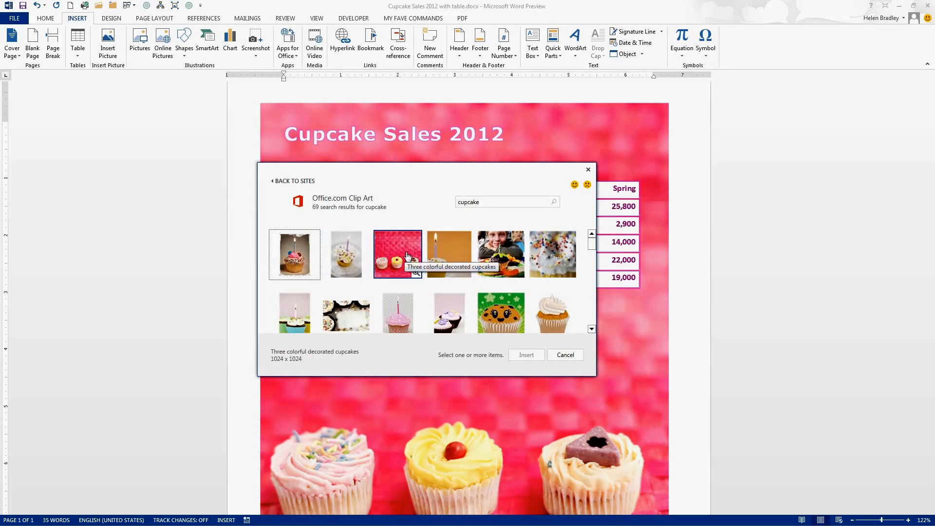
click(451, 259)
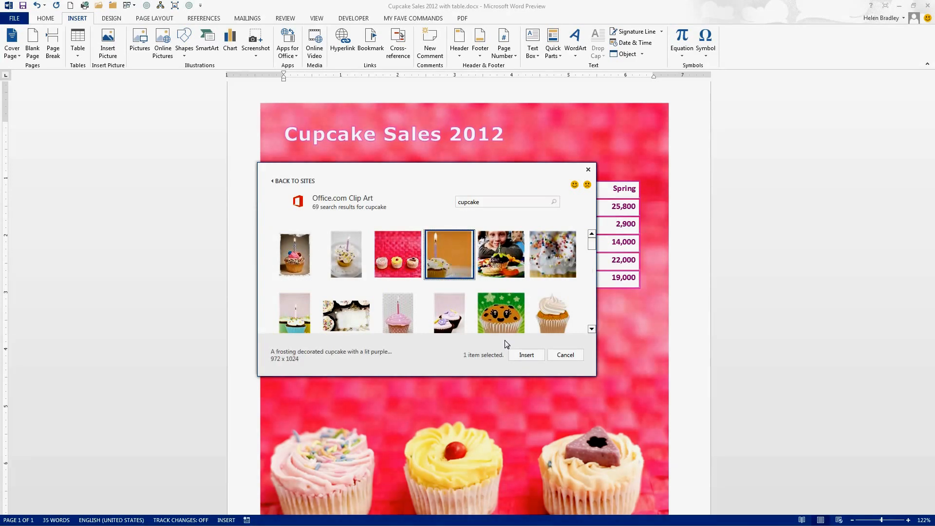
click(588, 170)
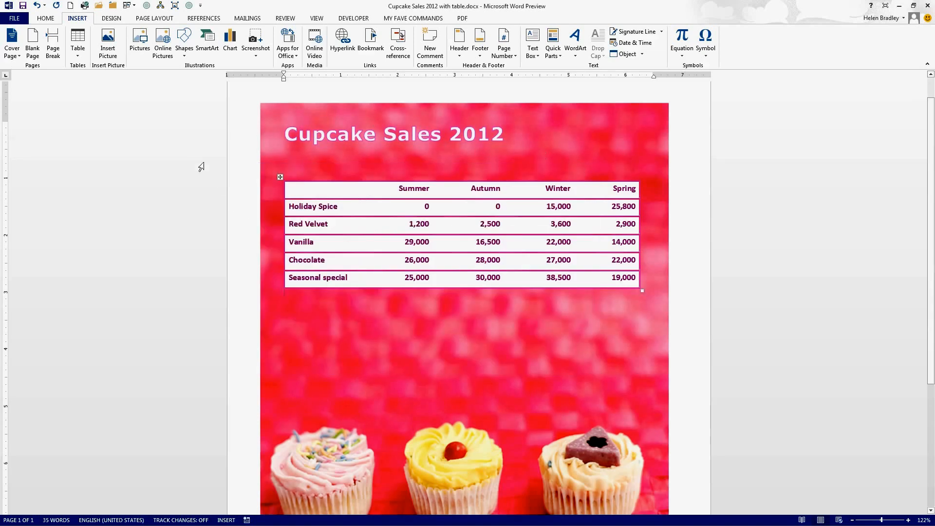
Step: Examine the online video sources, Bing Video Search and a video embed code, and close the video dialog
click(314, 43)
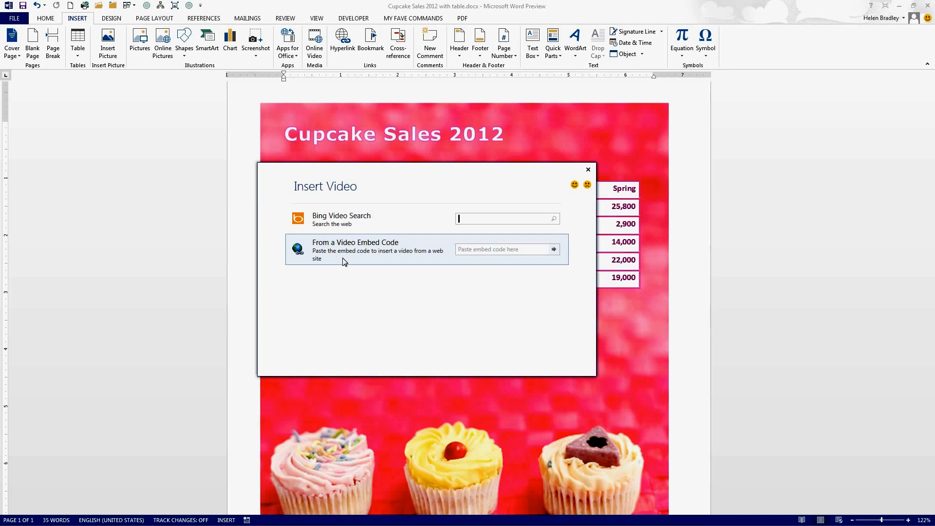
click(588, 169)
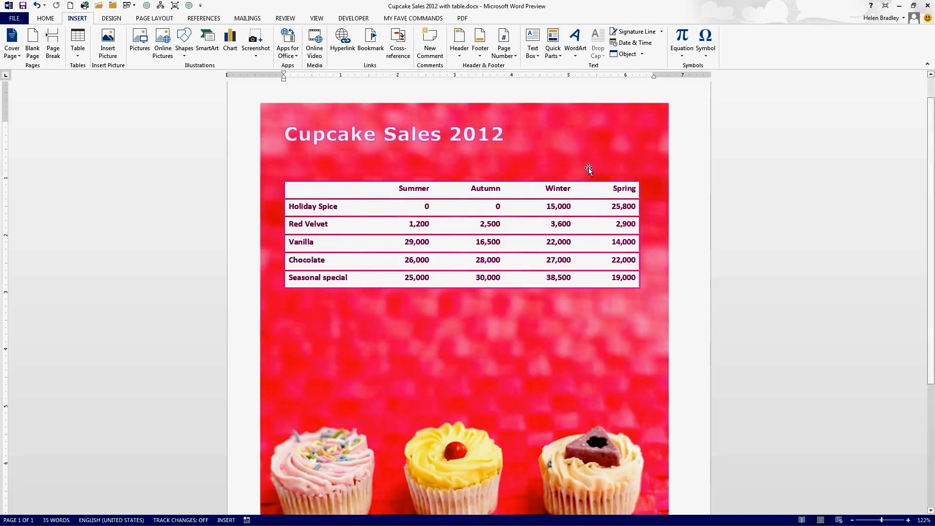
Step: Examine the places for opening documents, comparing the Computer folders with the Recent Documents list
click(10, 19)
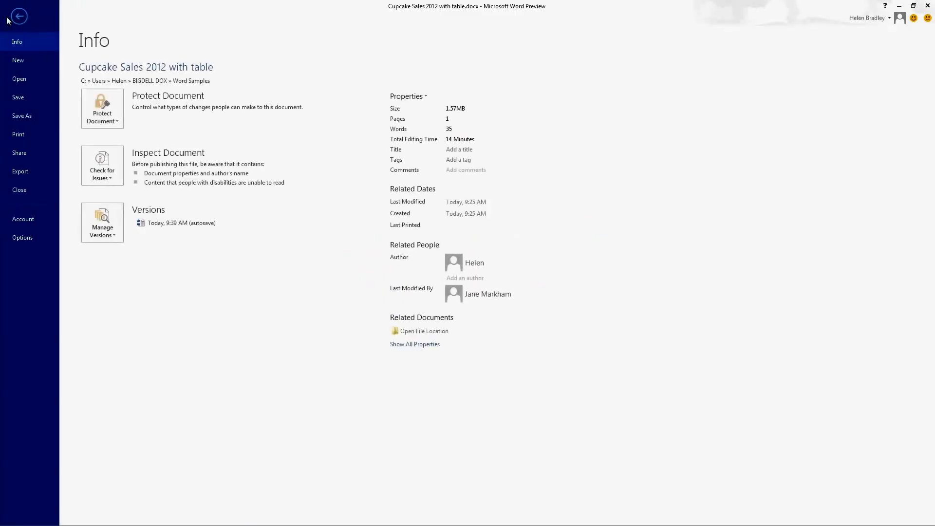
click(16, 79)
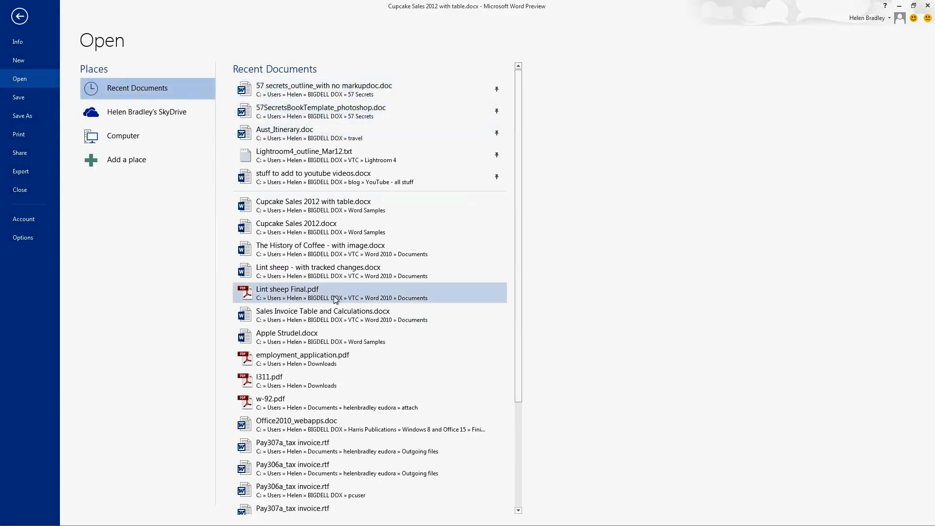
click(113, 139)
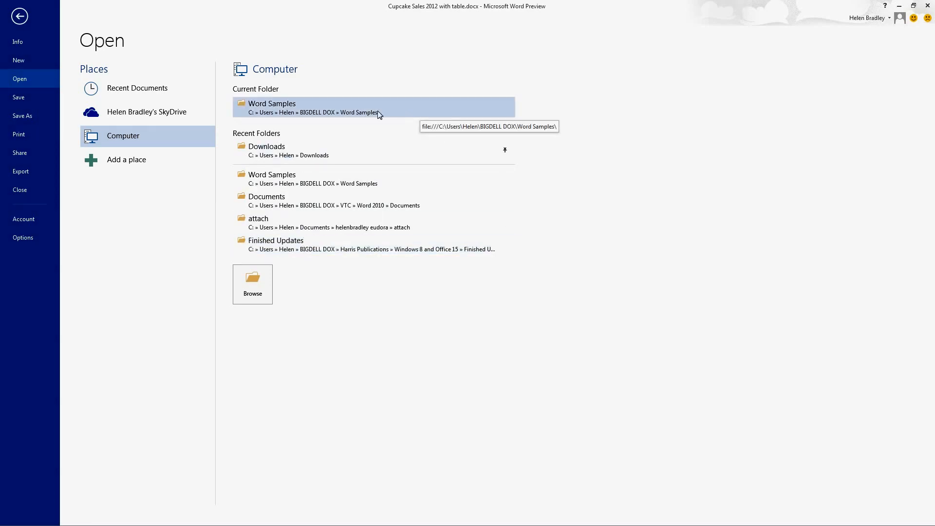
click(139, 91)
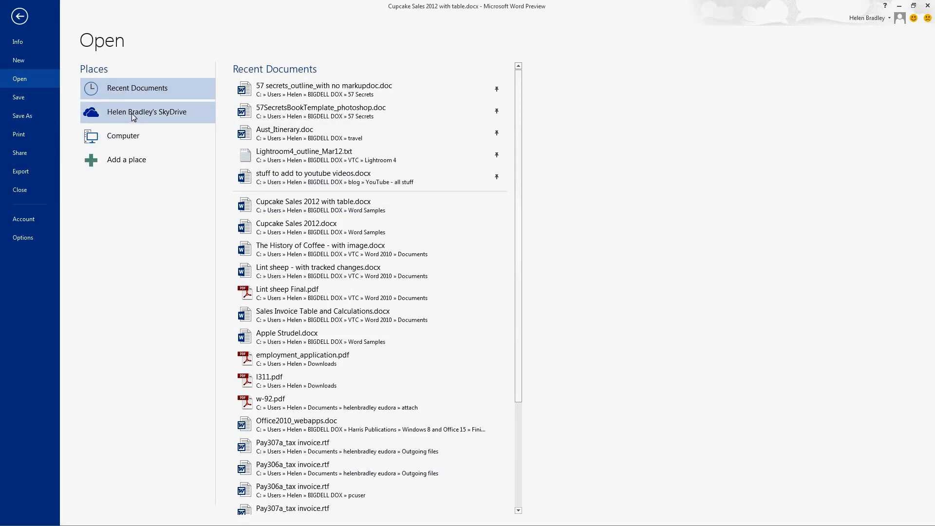
Step: Examine the sharing options for the cupcake sales document, including Present Online
click(19, 153)
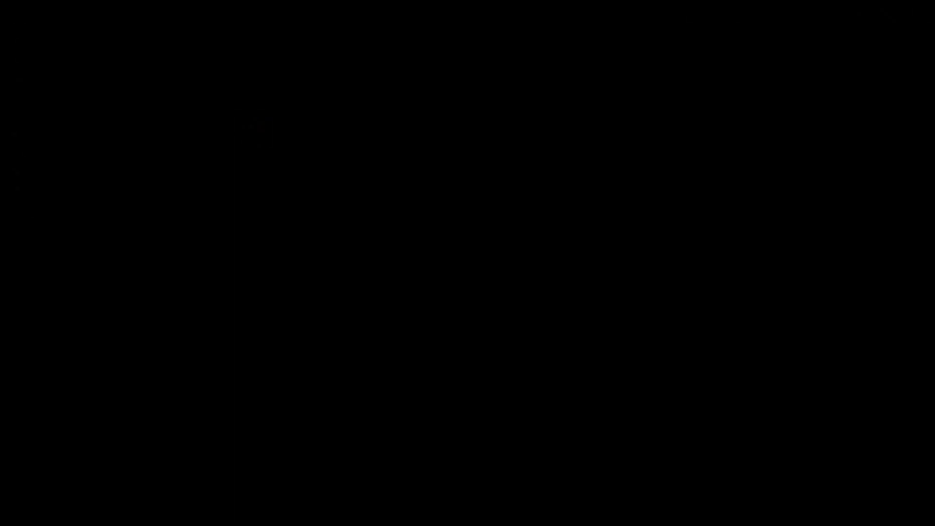
click(125, 168)
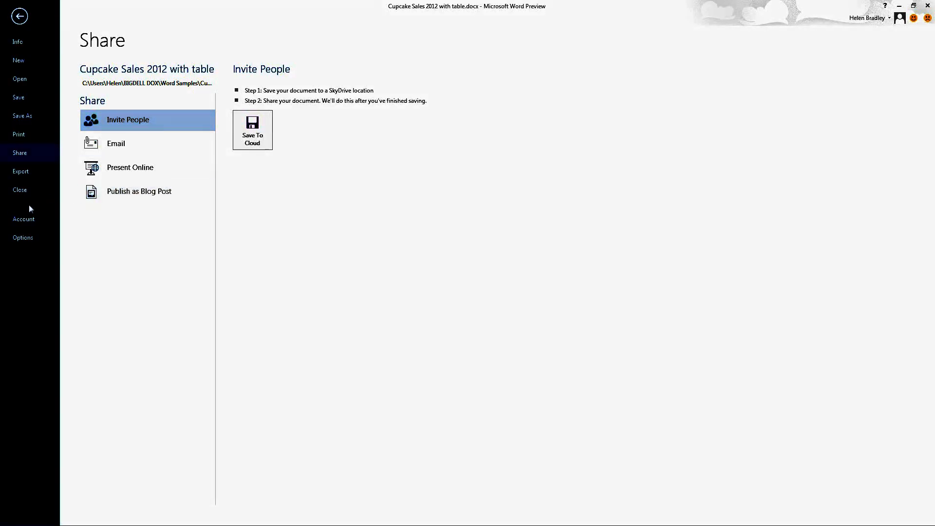
Step: Examine the account information and the types of connected services that can be added, such as Storage and Sharing
click(21, 219)
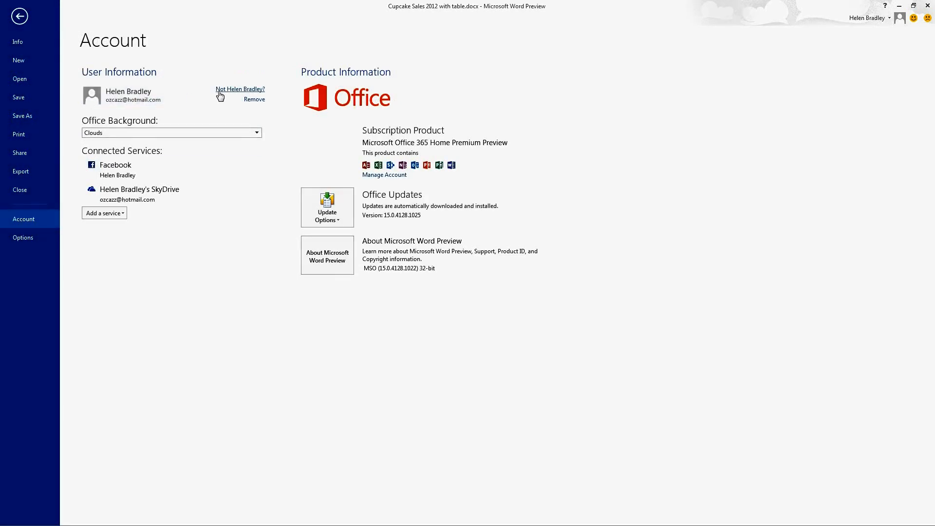
click(99, 212)
mouse_move(141, 297)
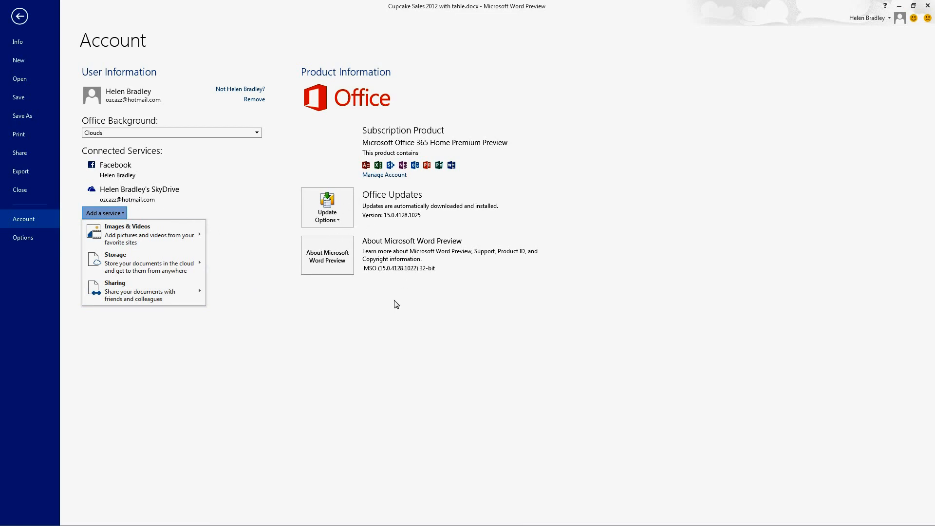
Step: Open the l311.pdf file from the recent documents for editing in Word
click(18, 79)
click(18, 79)
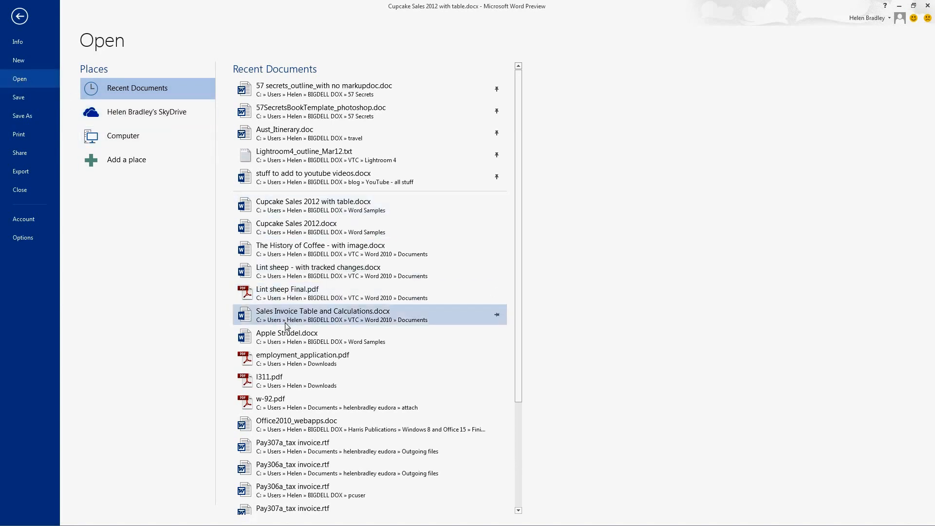
click(266, 381)
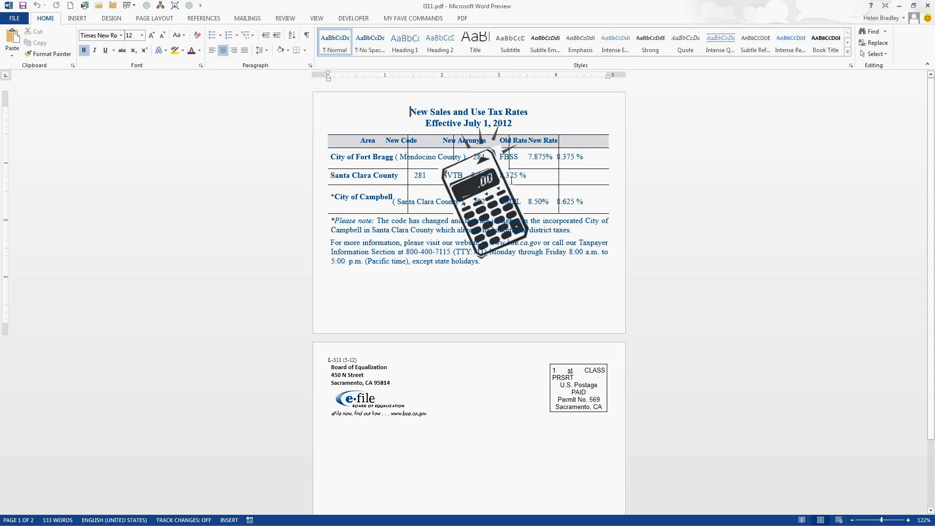
Step: Show the list of selectable objects and delete the calculator image, Picture 50, from the tax rates table
click(483, 170)
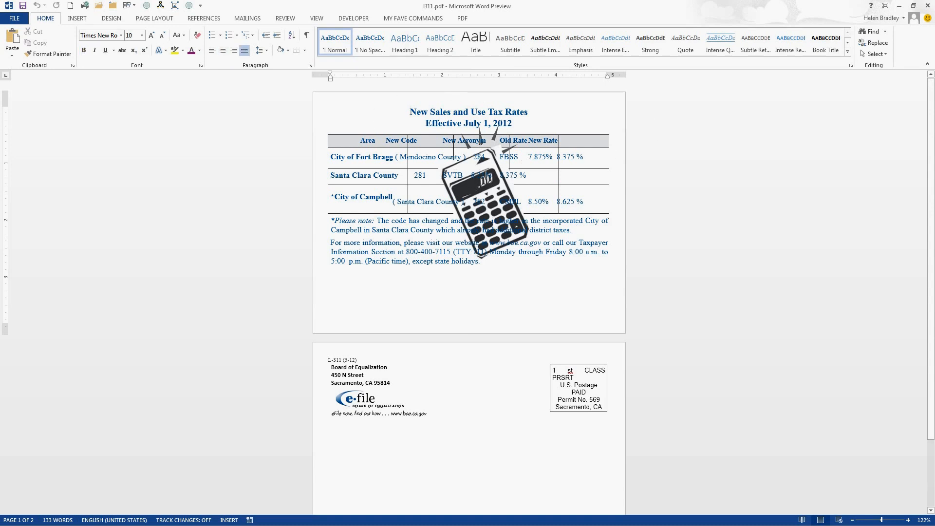
click(480, 143)
click(865, 56)
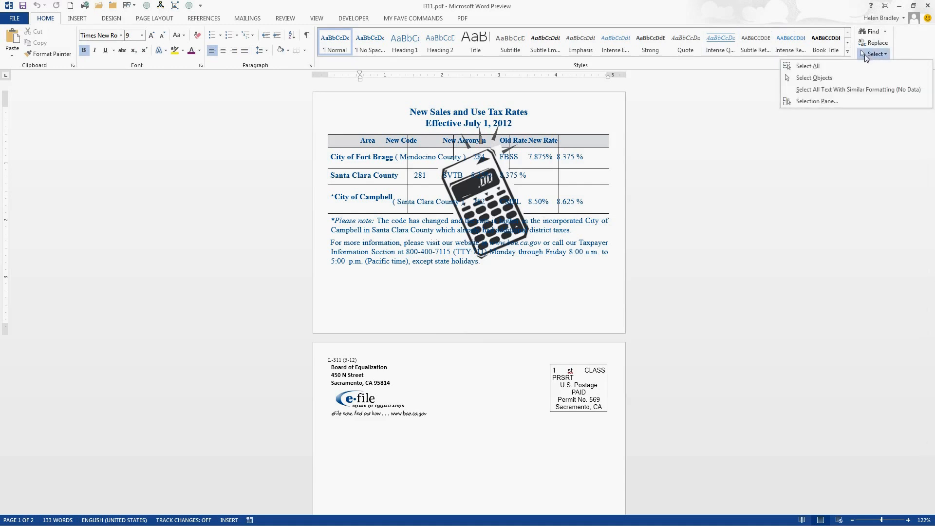
click(822, 103)
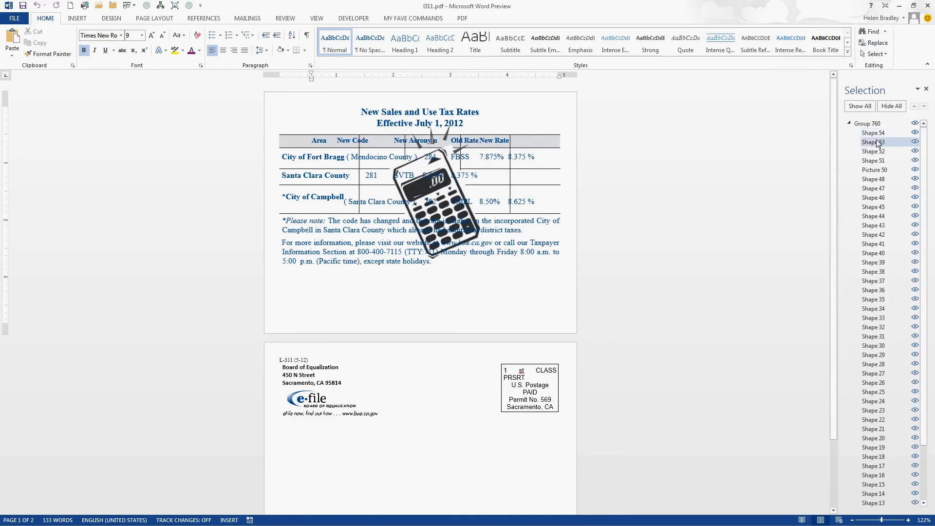
click(875, 170)
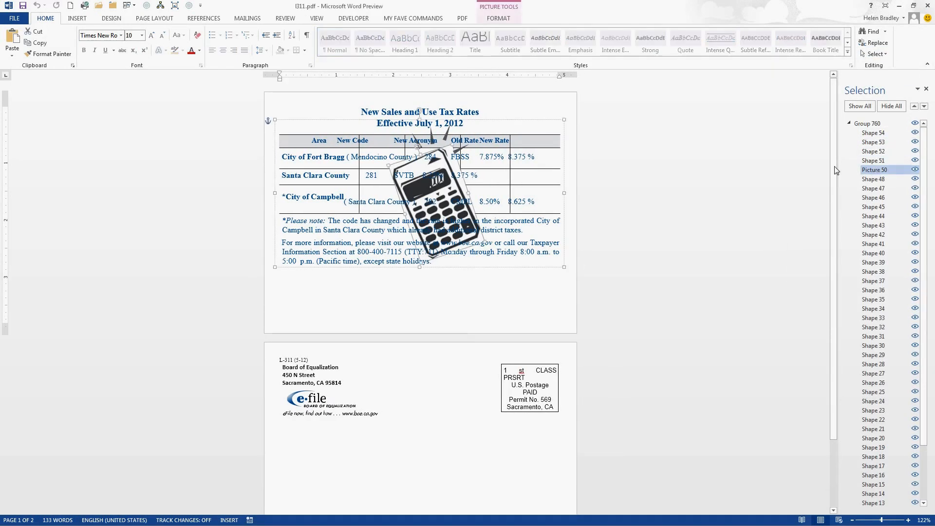
key(Delete)
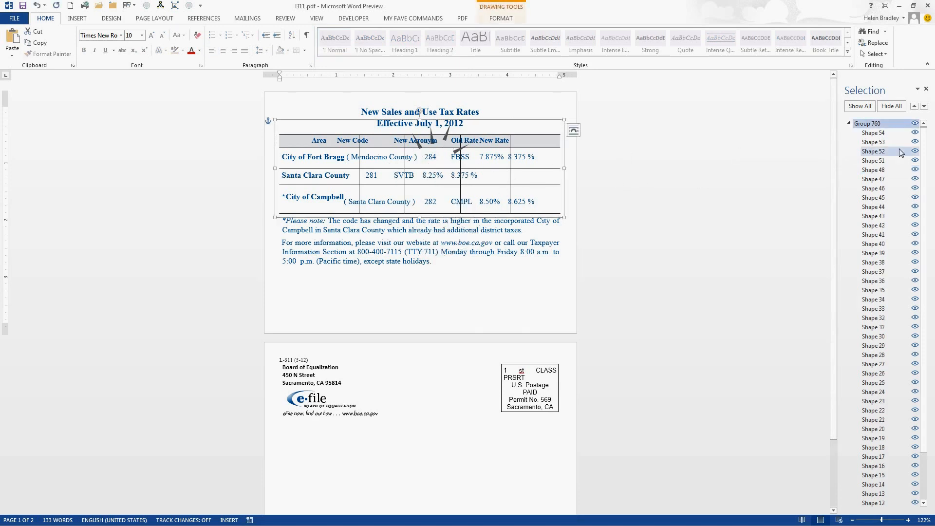
Step: Delete the leftover calculator ray marks, Shapes 54, 53, 52 and 51, from Group 760 and deselect the group
click(882, 135)
key(Delete)
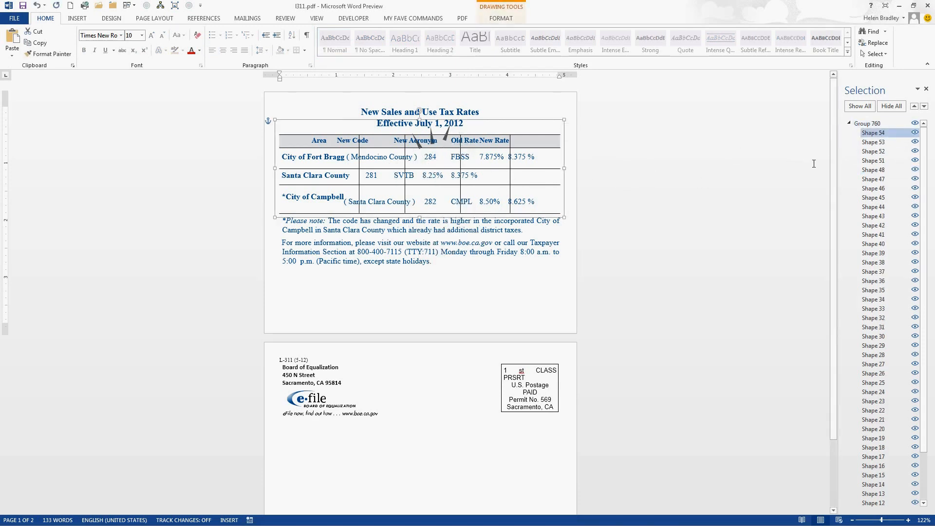
click(872, 134)
key(Delete)
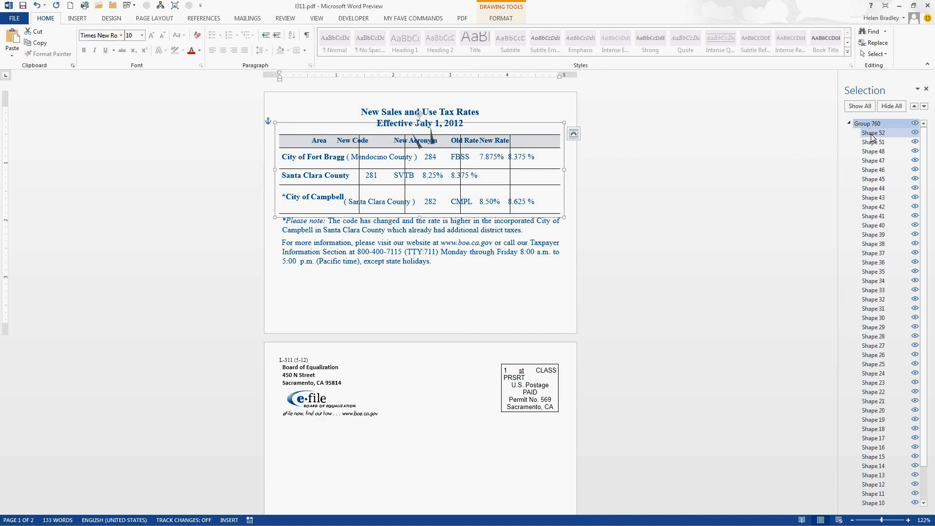
click(871, 134)
key(Delete)
click(870, 137)
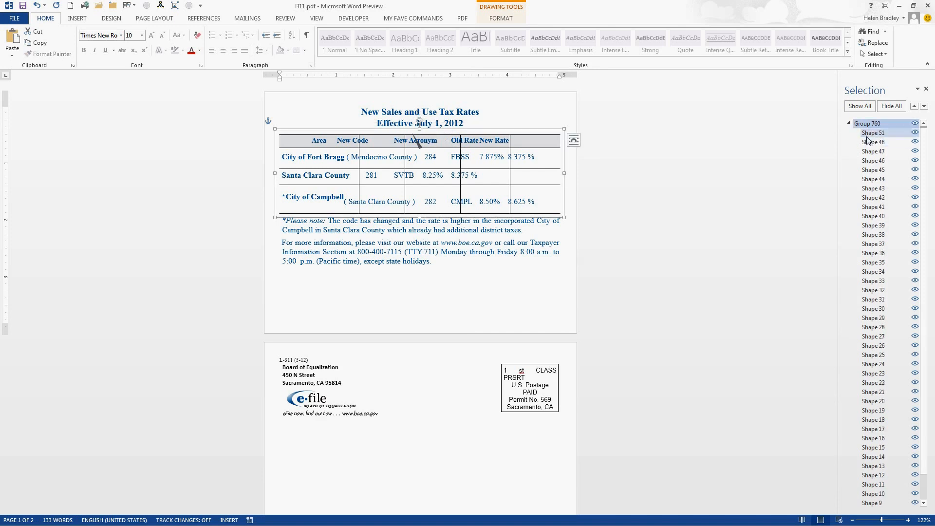
key(Delete)
click(515, 312)
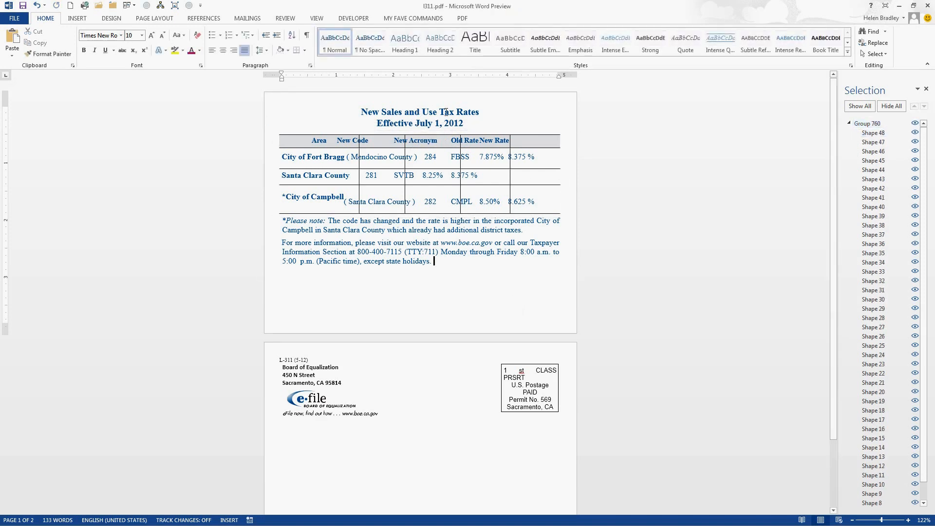